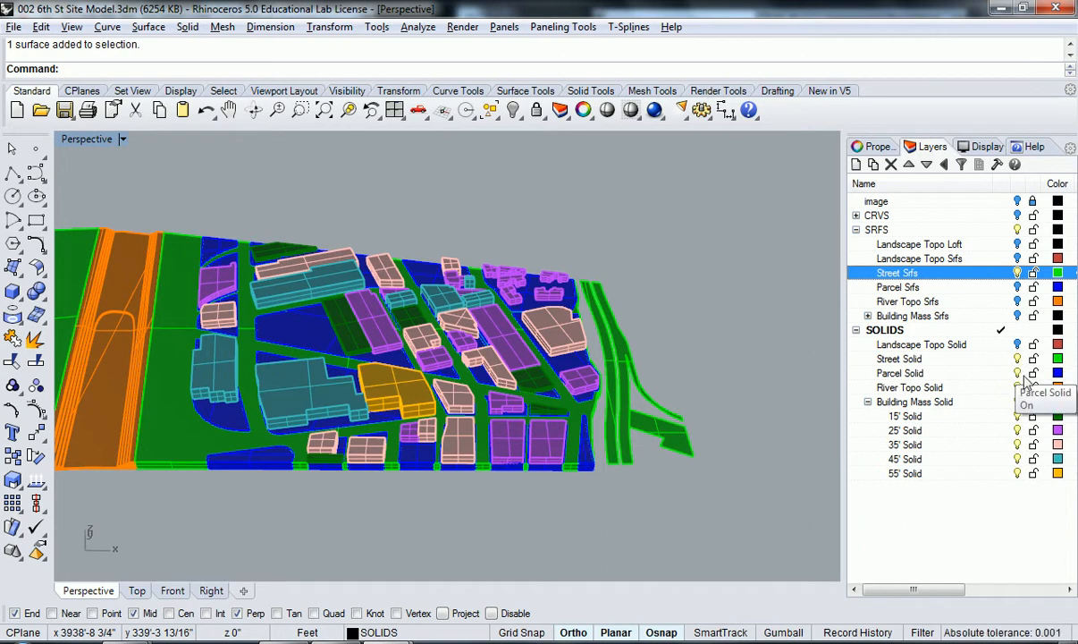
Turn off the Parcel Solid, River Topo Solid and Building Mass Solid layers.
{"action": "left_click", "coordinate": [1016, 374]}
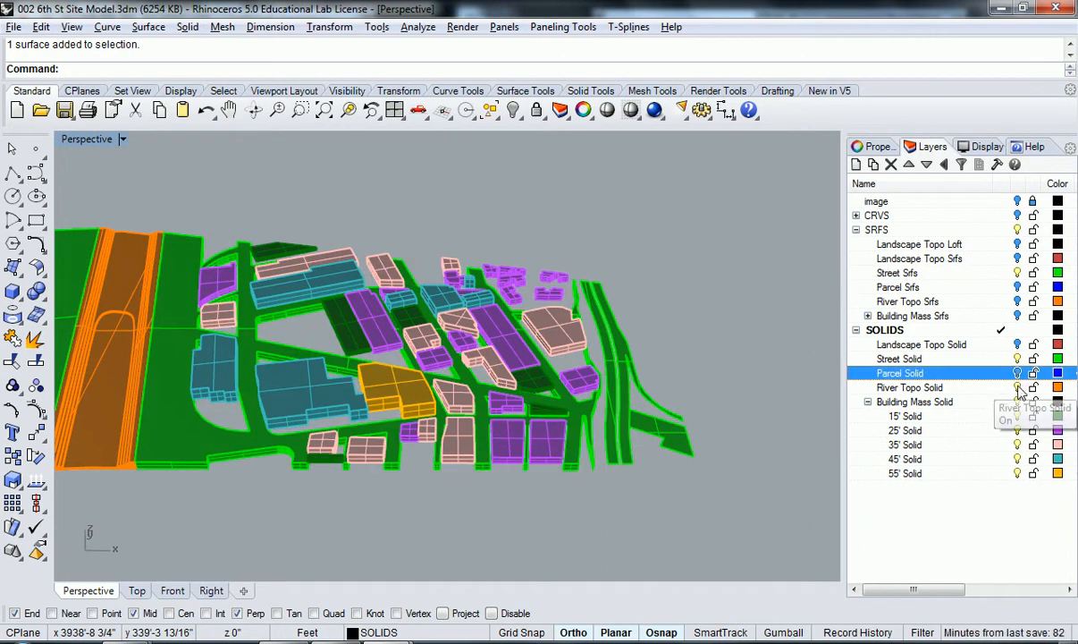
{"action": "left_click", "coordinate": [1018, 387]}
{"action": "left_click", "coordinate": [1018, 403]}
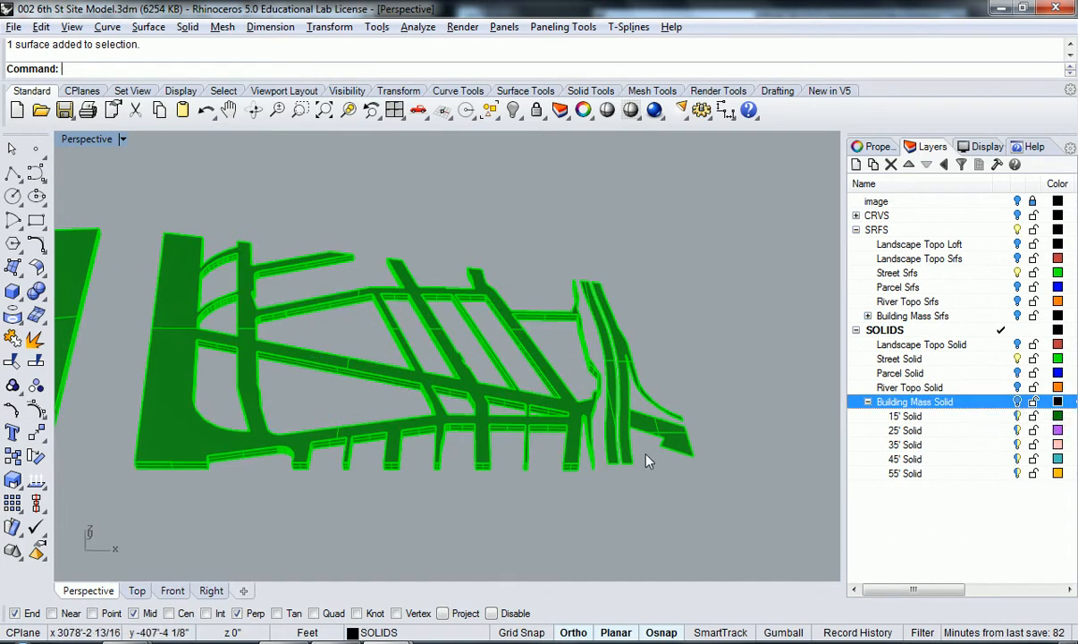
Hide all street geometry except the freeway pieces at the site's far east end and zoom to the extents.
{"action": "right_click_drag", "start_coordinate": [511, 503], "coordinate": [549, 498]}
{"action": "key", "text": "Delete"}
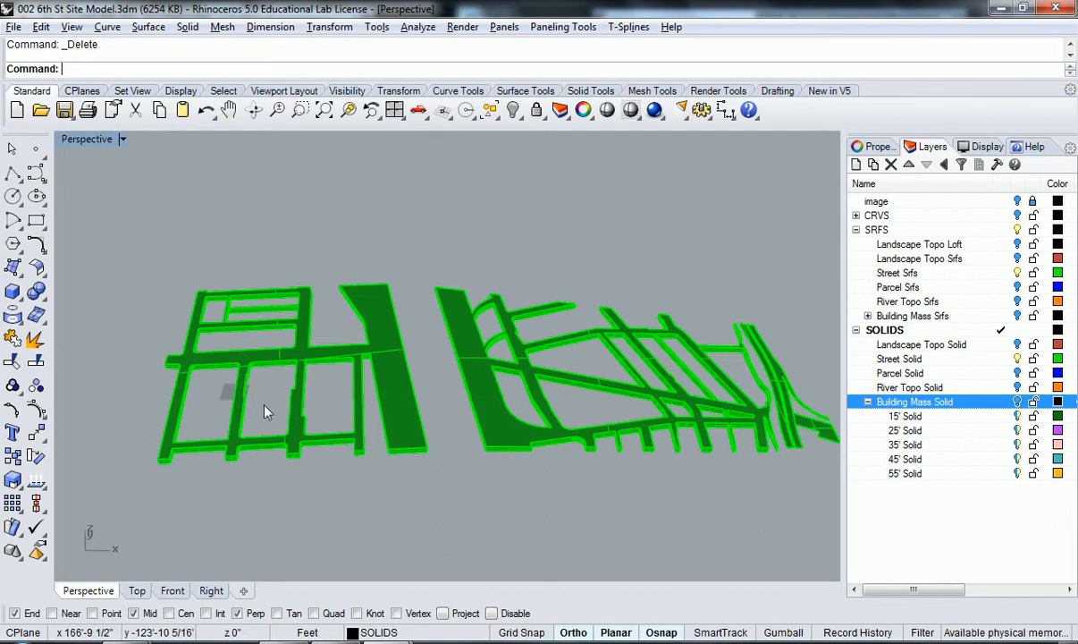
{"action": "left_click_drag", "start_coordinate": [552, 488], "coordinate": [368, 419]}
{"action": "type", "text": ";hide"}
{"action": "key", "text": "BackSpace"}
{"action": "key", "text": "BackSpace"}
{"action": "key", "text": "BackSpace"}
{"action": "key", "text": "BackSpace"}
{"action": "key", "text": "BackSpace"}
{"action": "type", "text": "h"}
{"action": "key", "text": "Return"}
{"action": "type", "text": "Z"}
{"action": "key", "text": "Return"}
{"action": "type", "text": "ents Factor I"}
{"action": "key", "text": "Return"}
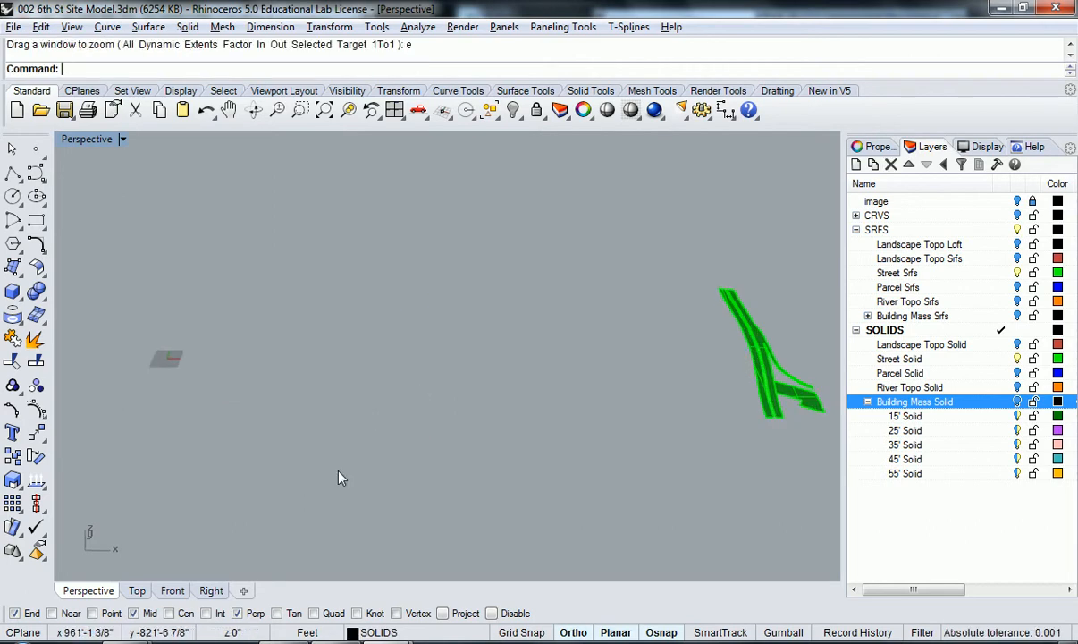
Delete the stray grey object far from the freeway pieces and zoom to the extents.
{"action": "left_click_drag", "start_coordinate": [357, 514], "coordinate": [113, 335]}
{"action": "key", "text": "Delete"}
{"action": "type", "text": "z"}
{"action": "key", "text": "Return"}
{"action": "type", "text": "e"}
{"action": "key", "text": "Return"}
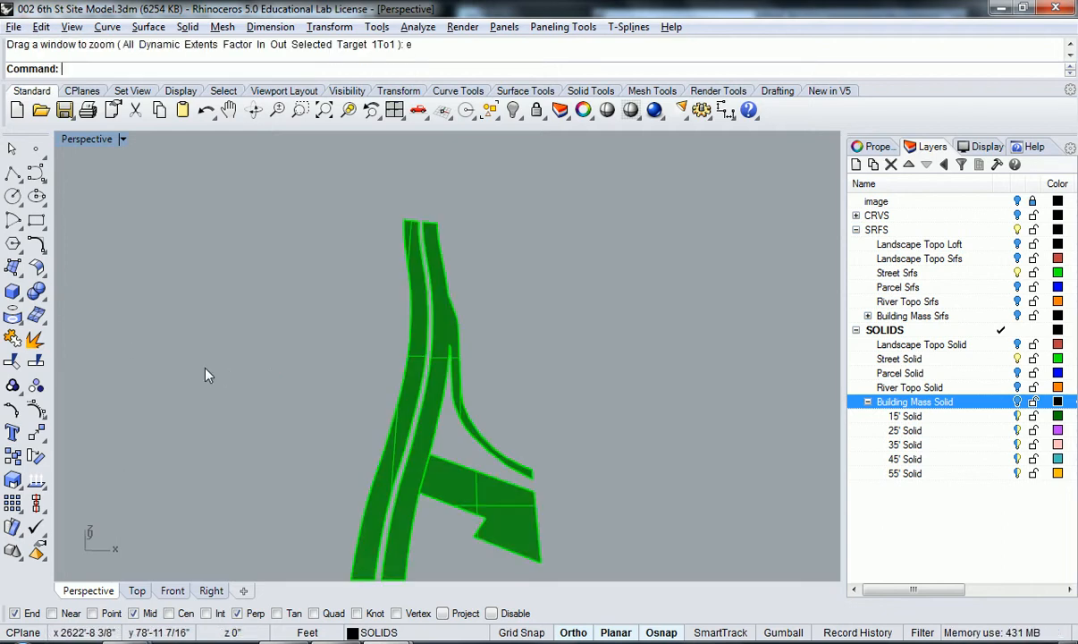
{"action": "right_click_drag", "start_coordinate": [445, 355], "coordinate": [626, 366]}
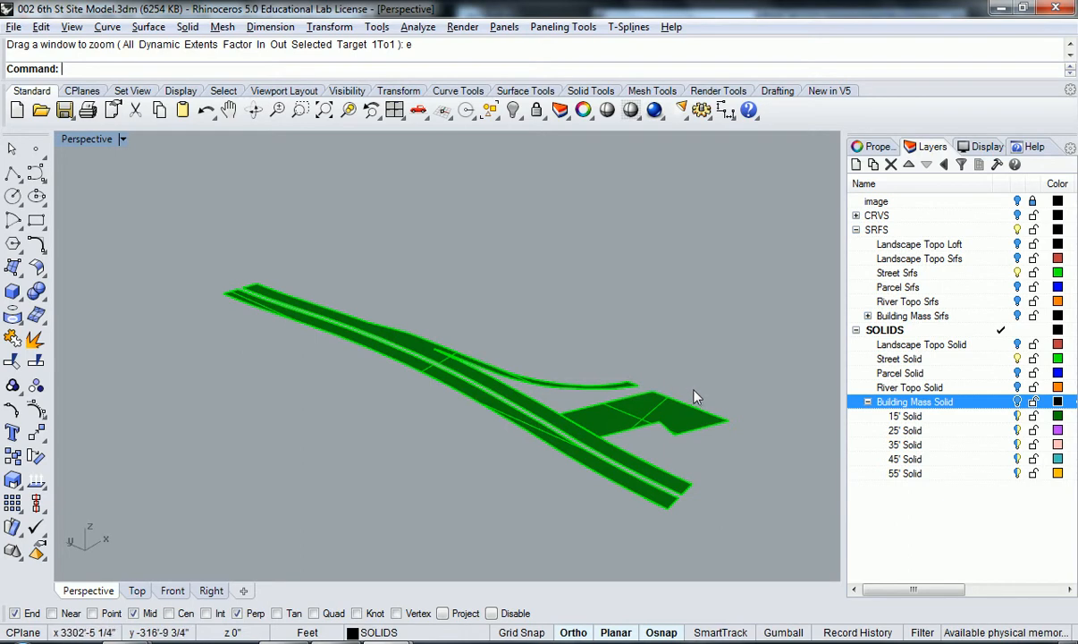
{"action": "left_click", "coordinate": [972, 362]}
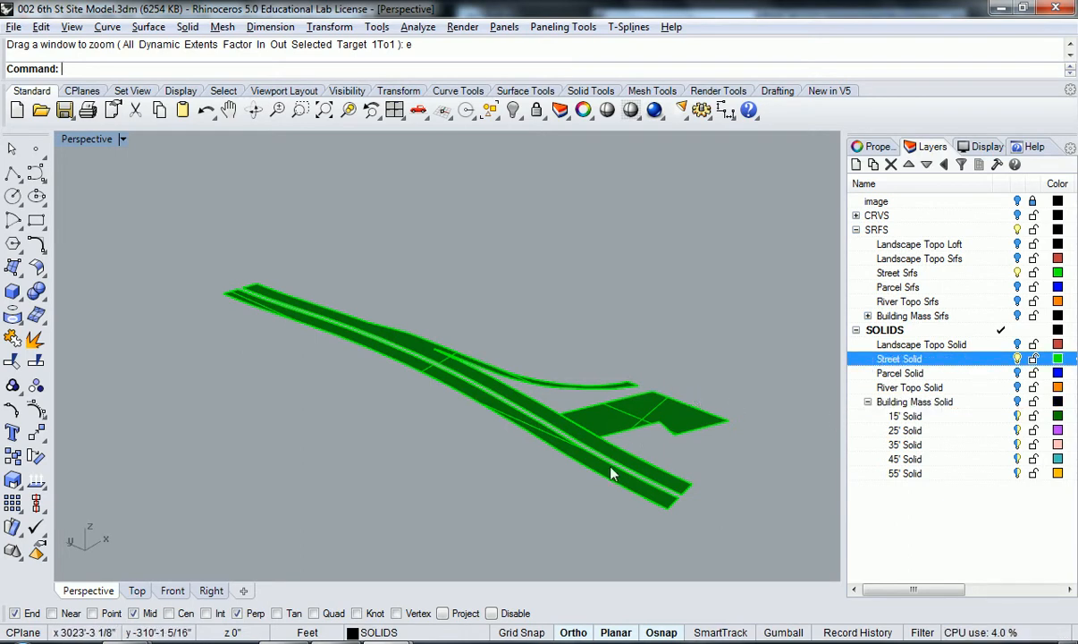
{"action": "right_click_drag", "start_coordinate": [703, 525], "coordinate": [624, 514]}
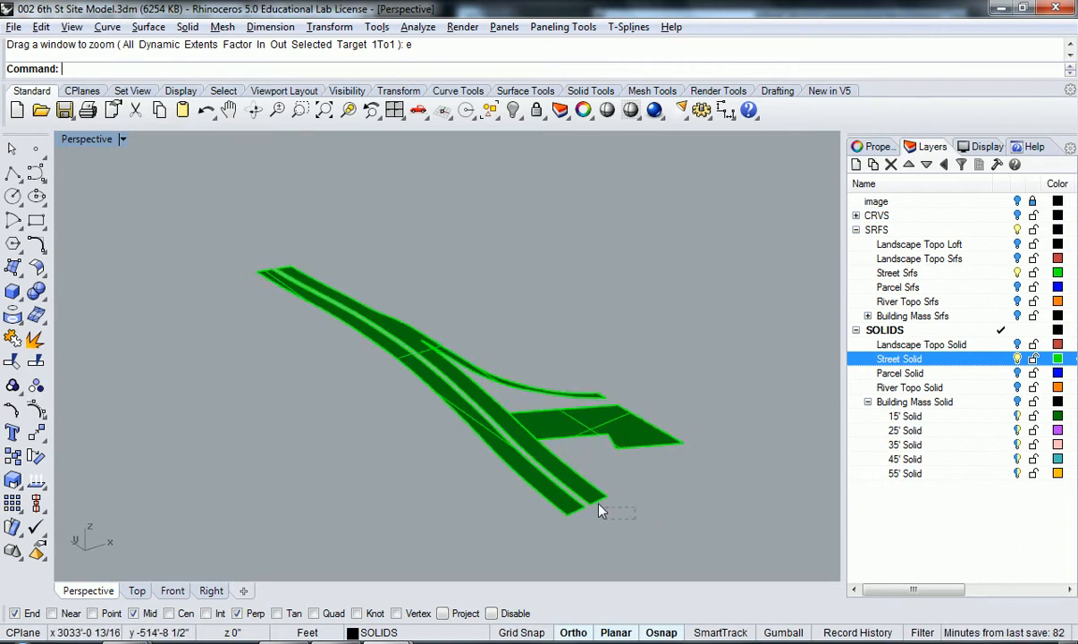
{"action": "left_click_drag", "start_coordinate": [635, 524], "coordinate": [494, 429]}
{"action": "left_click", "coordinate": [489, 463]}
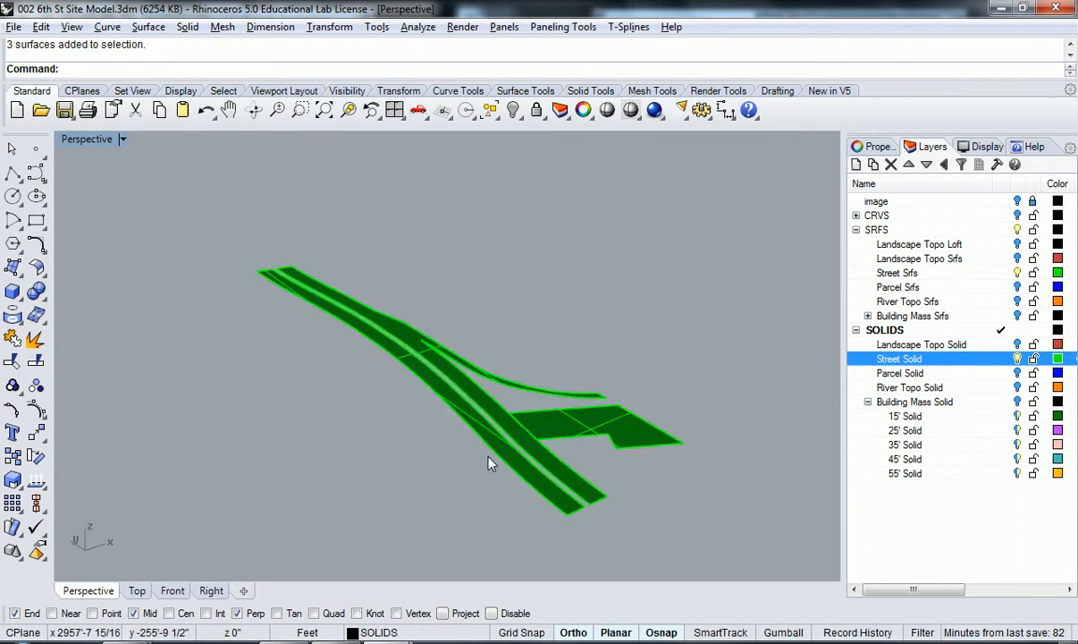
{"action": "left_click", "coordinate": [568, 506]}
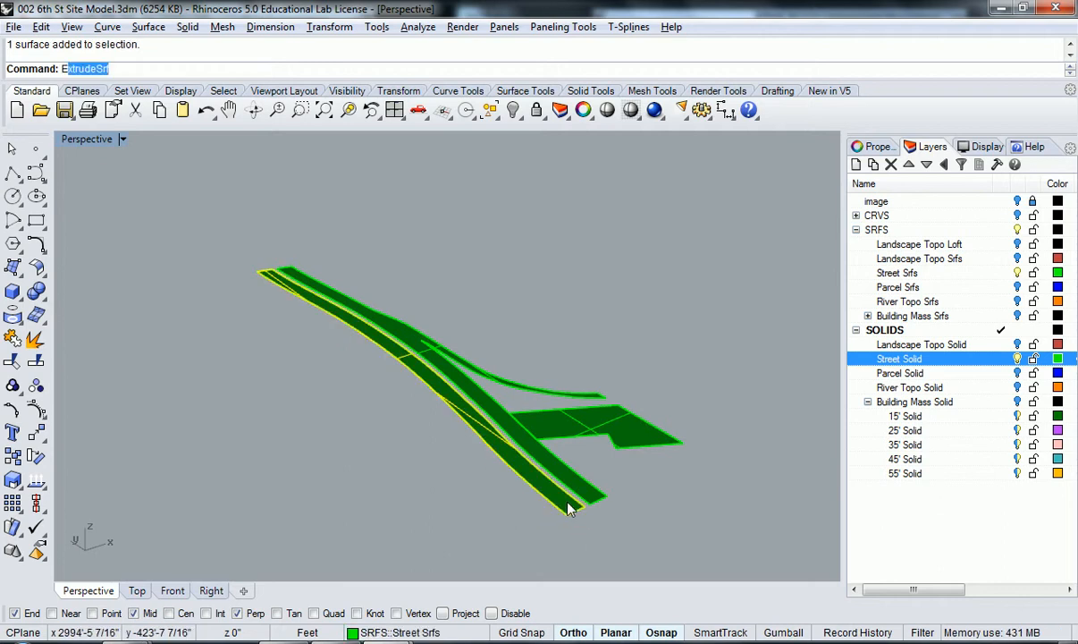
{"action": "type", "text": "r"}
{"action": "key", "text": "Escape"}
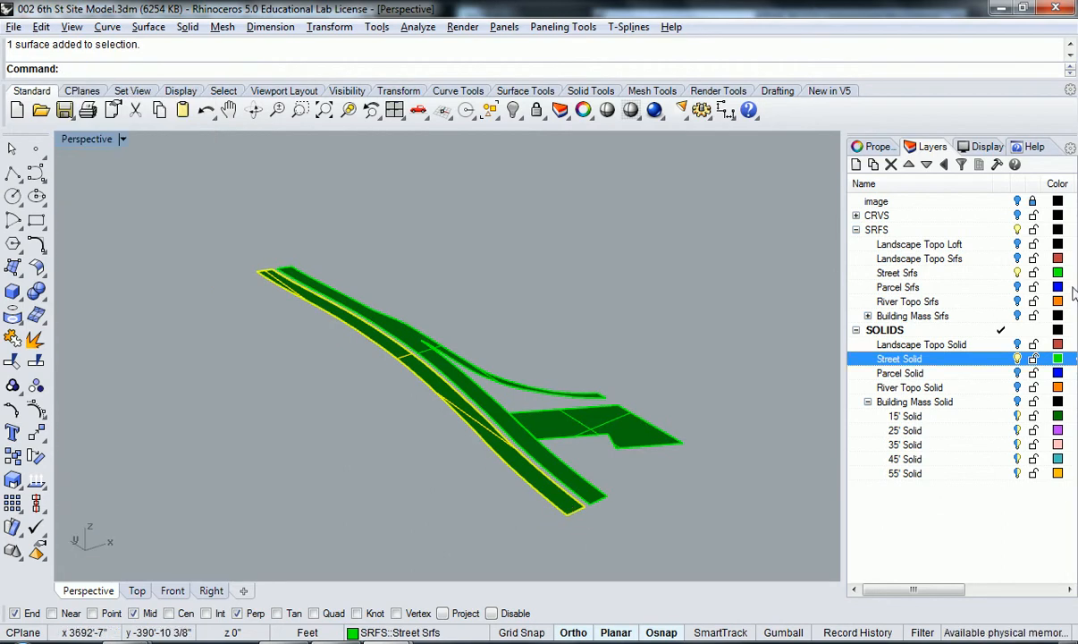
Make Street Solid the current layer and extrude all the freeway surfaces 5 feet as solids with ExtrudeSrf.
{"action": "double_click", "coordinate": [948, 362]}
{"action": "left_click", "coordinate": [584, 534]}
{"action": "left_click_drag", "start_coordinate": [651, 511], "coordinate": [479, 404]}
{"action": "type", "text": "ExtrudeSrf"}
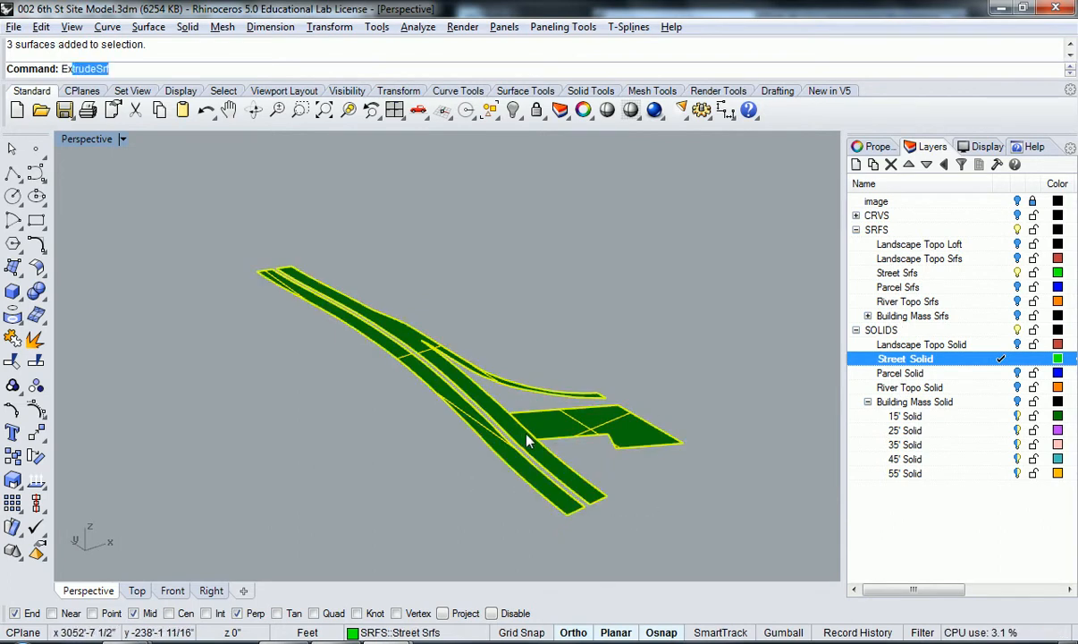
{"action": "key", "text": "Return"}
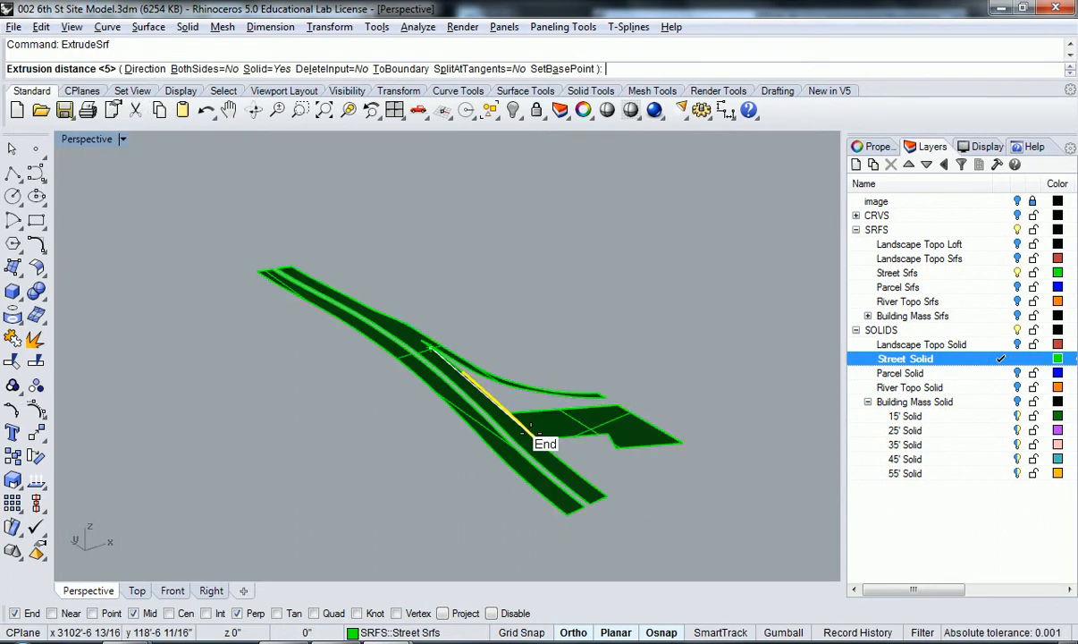
{"action": "type", "text": "5"}
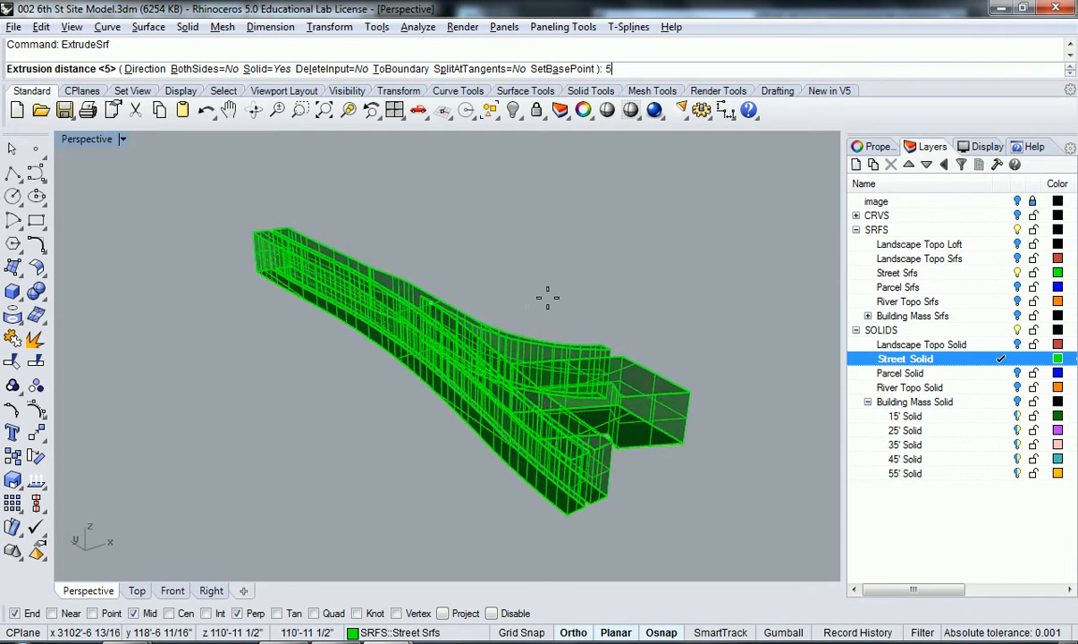
{"action": "key", "text": "Return"}
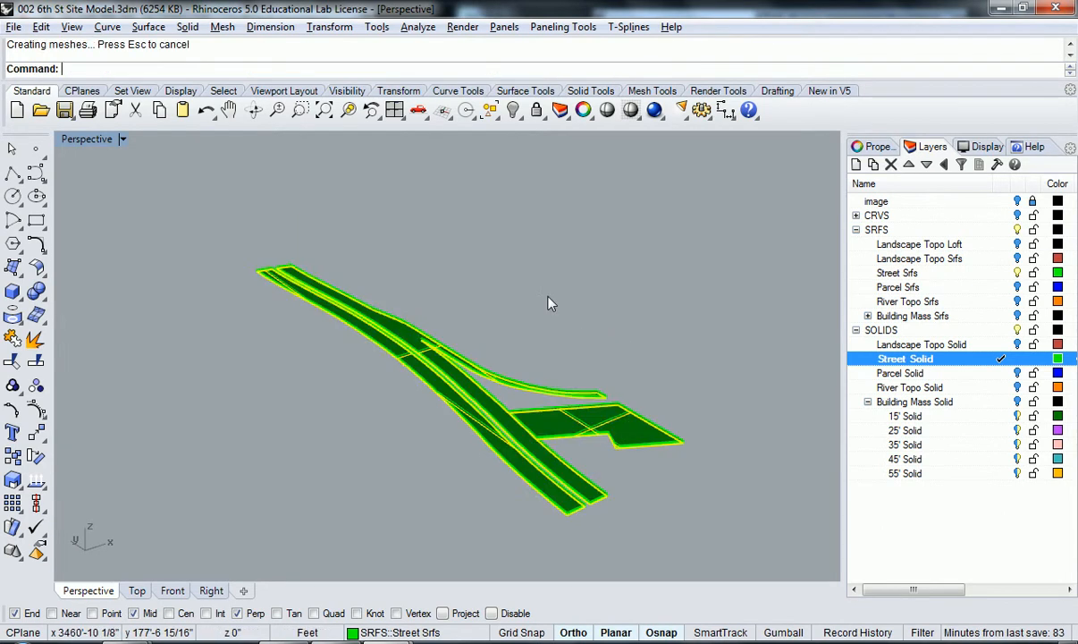
{"action": "right_click", "coordinate": [649, 396]}
{"action": "key", "text": "Escape"}
{"action": "key", "text": "Escape"}
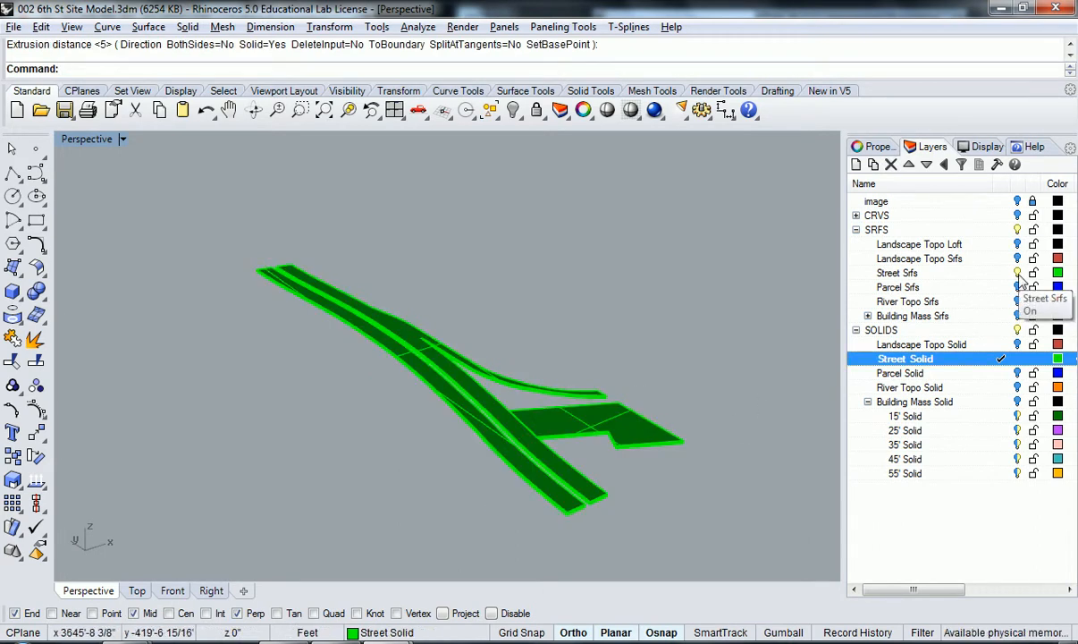
Turn off the Street Srfs layer and select all the extruded freeway solids.
{"action": "left_click", "coordinate": [1018, 274]}
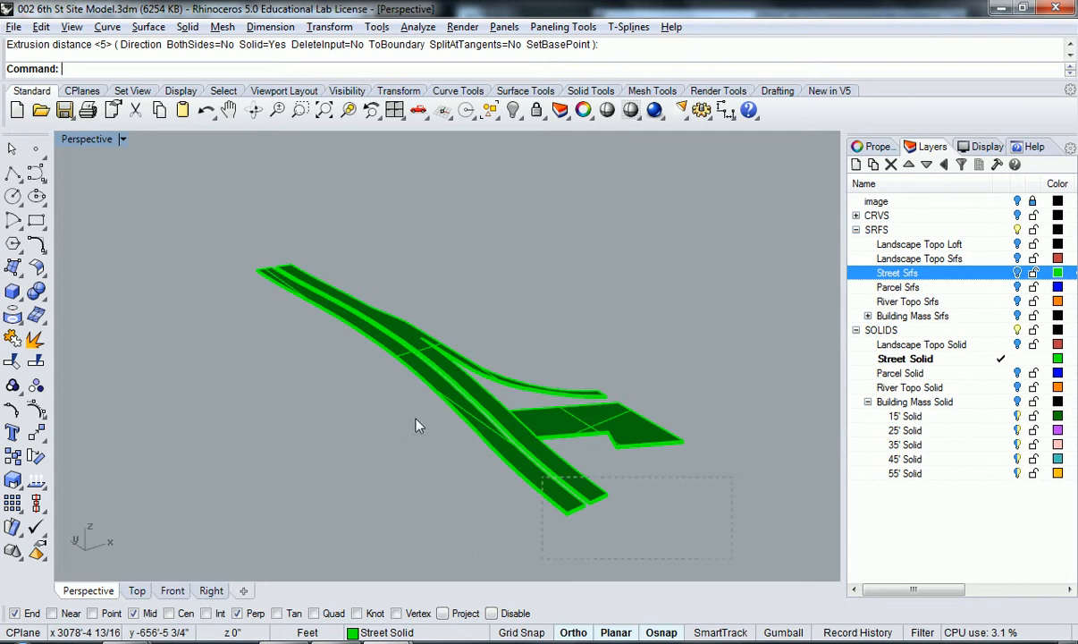
{"action": "left_click_drag", "start_coordinate": [687, 525], "coordinate": [314, 304]}
{"action": "left_click", "coordinate": [311, 388]}
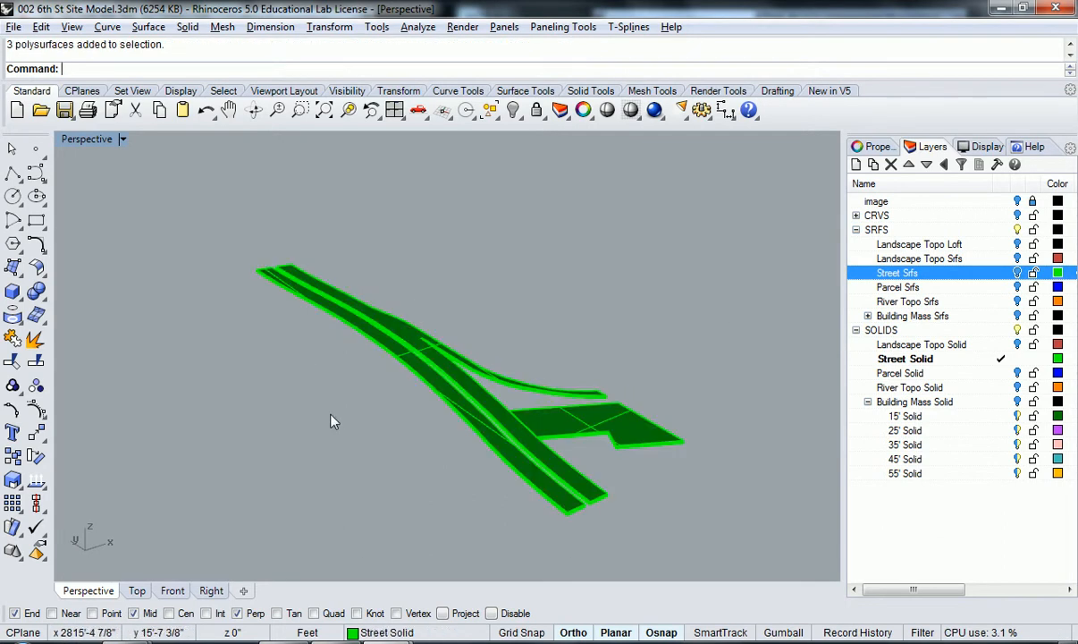
{"action": "right_click_drag", "start_coordinate": [322, 399], "coordinate": [344, 402]}
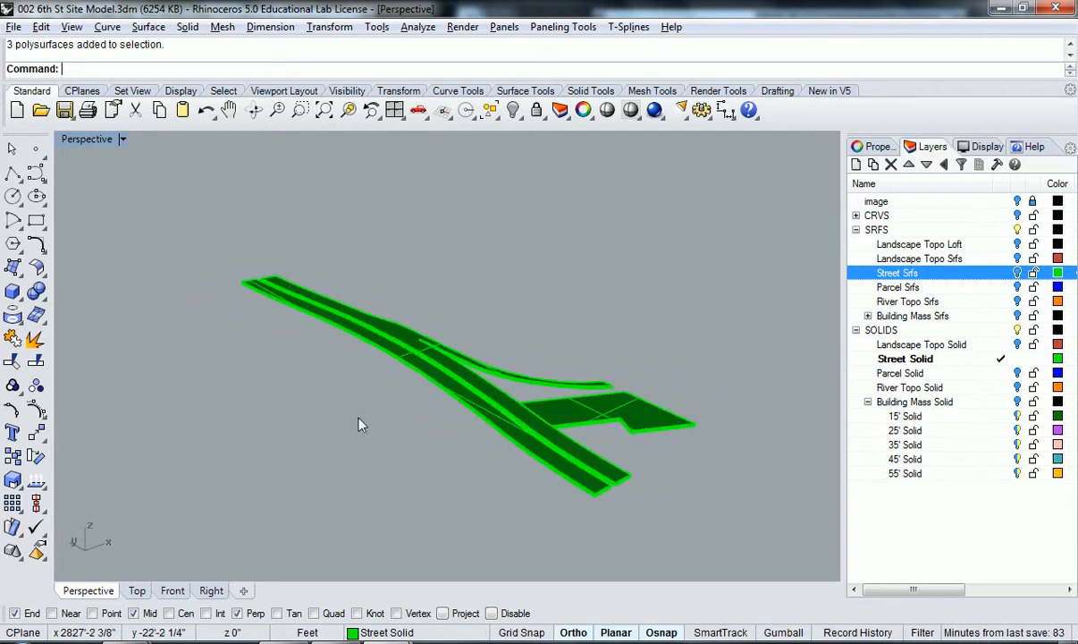
{"action": "left_click_drag", "start_coordinate": [382, 315], "coordinate": [380, 313]}
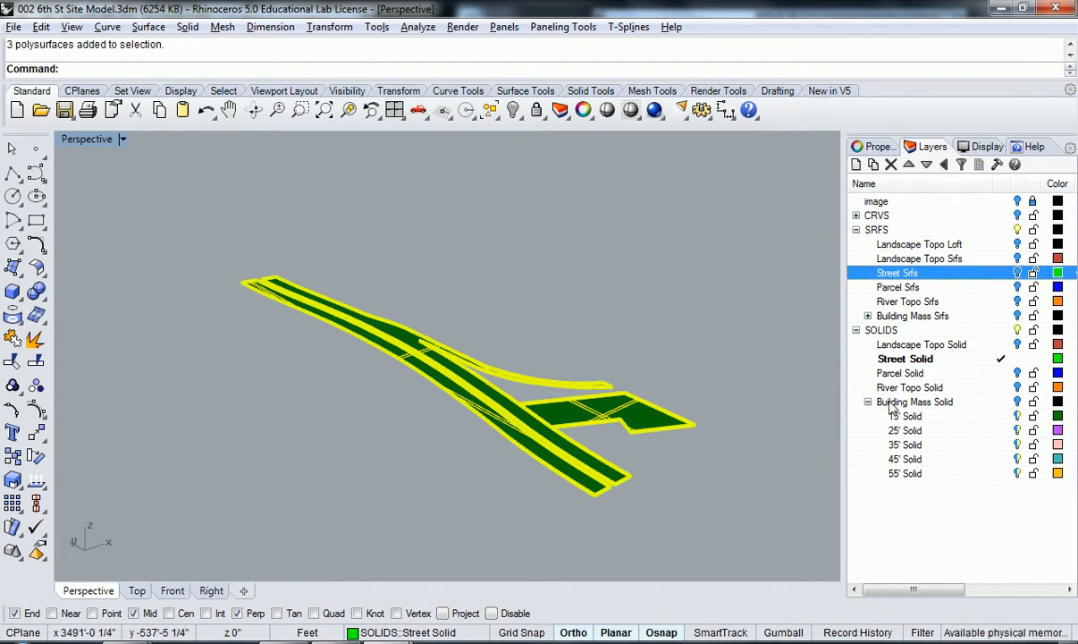
Turn on the Landscape Topo Solid layer and check the freeway solids' height against the top terrace at the end of the terrain.
{"action": "left_click", "coordinate": [1016, 345]}
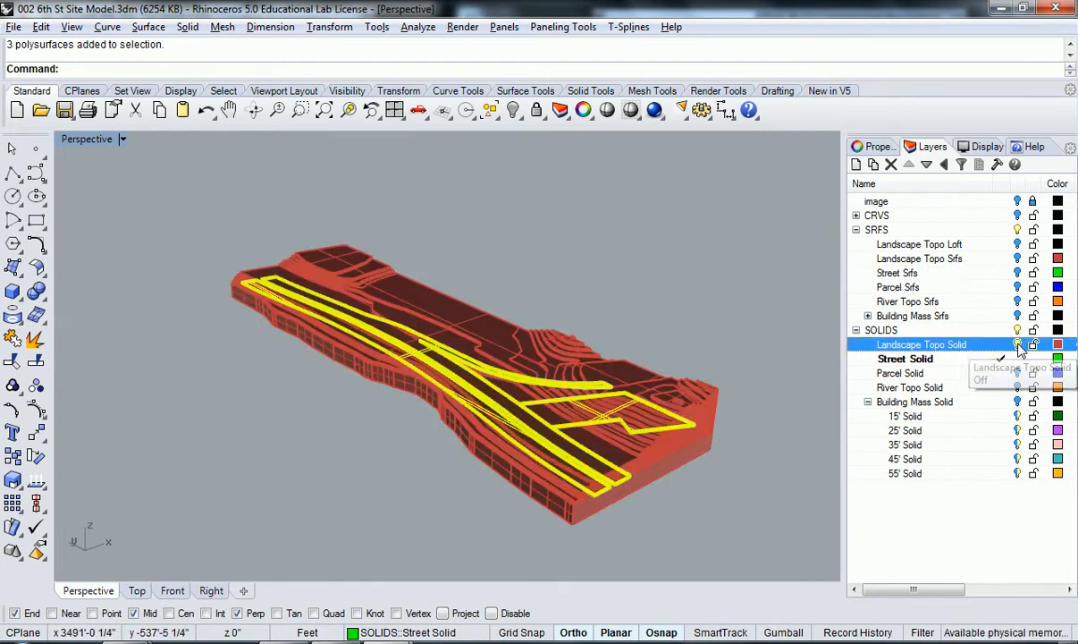
{"action": "right_click_drag", "start_coordinate": [325, 434], "coordinate": [677, 410]}
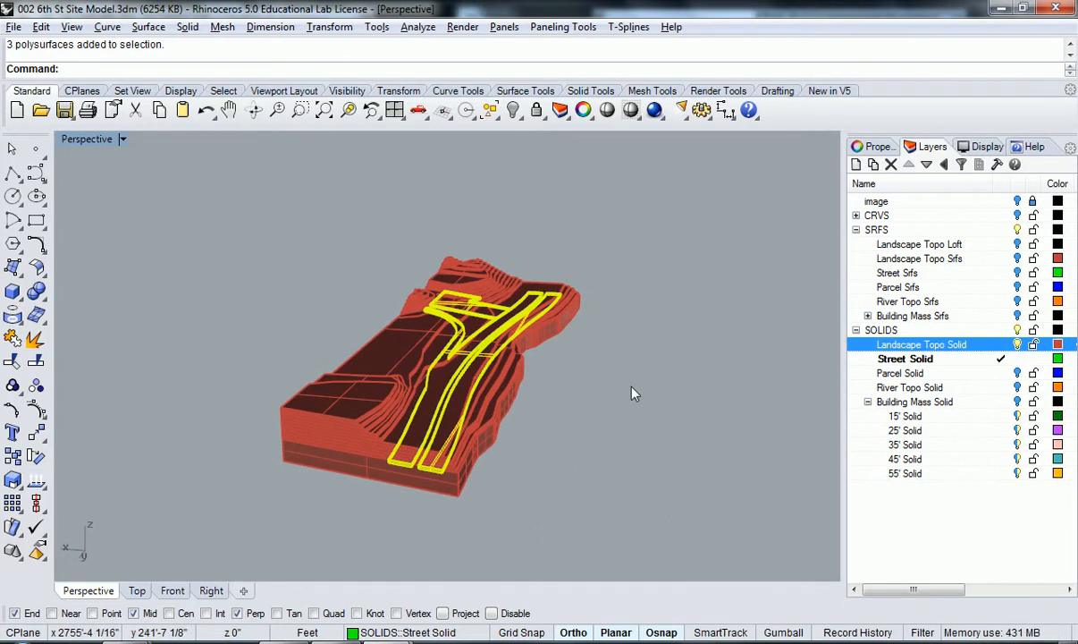
{"action": "scroll", "coordinate": [404, 492], "scroll_direction": "up", "scroll_amount": 2}
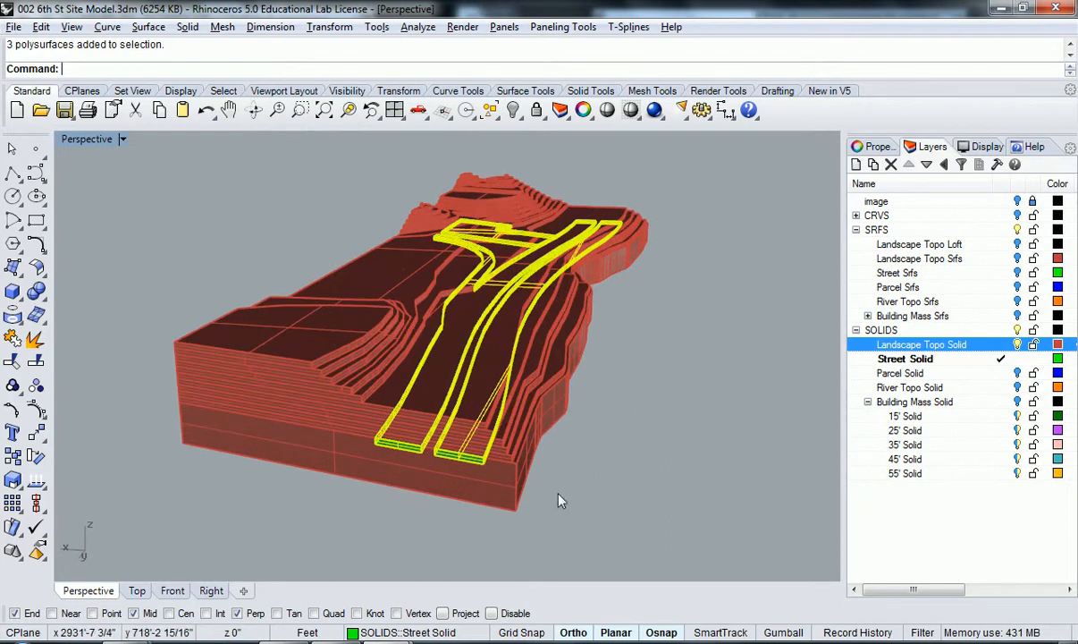
{"action": "scroll", "coordinate": [518, 498], "scroll_direction": "up", "scroll_amount": 1}
{"action": "right_click_drag", "start_coordinate": [543, 498], "coordinate": [577, 470]}
{"action": "scroll", "coordinate": [530, 427], "scroll_direction": "up", "scroll_amount": 2}
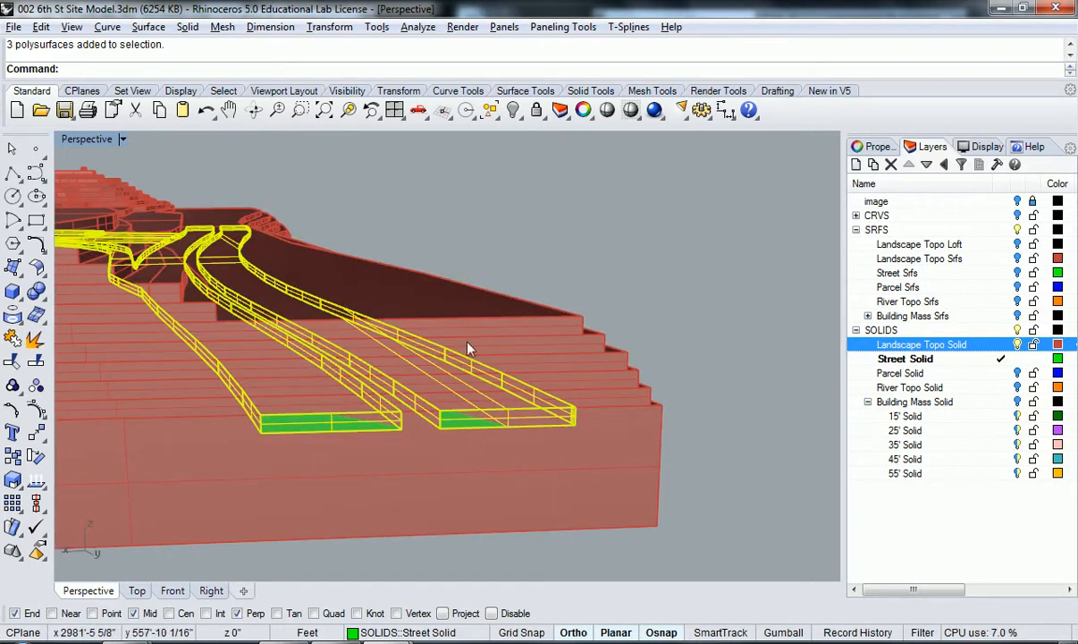
{"action": "left_click", "coordinate": [555, 323]}
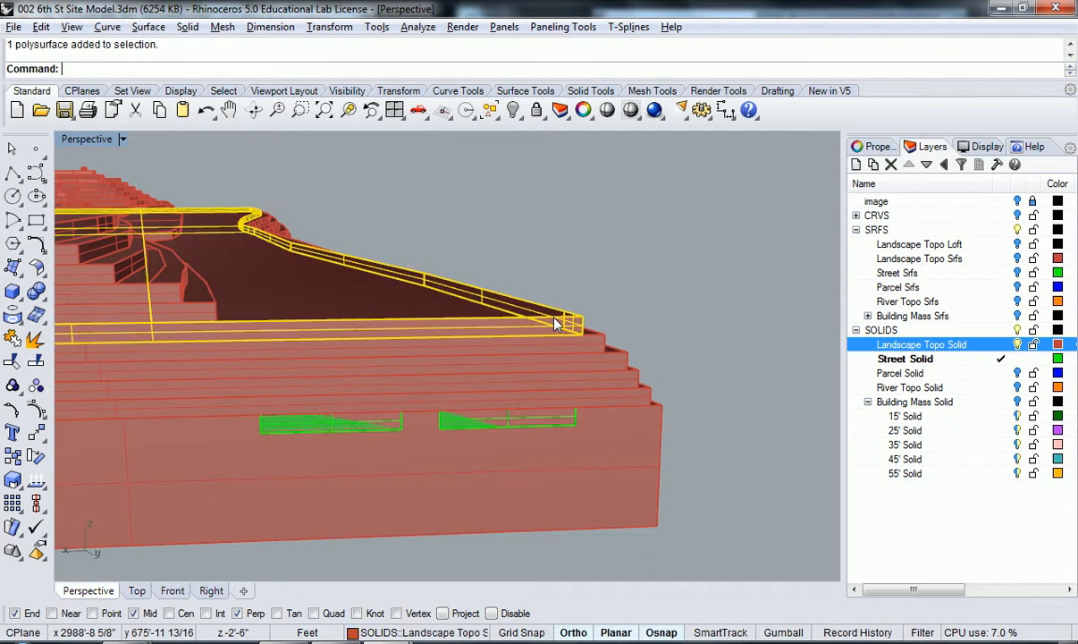
{"action": "key", "text": "Escape"}
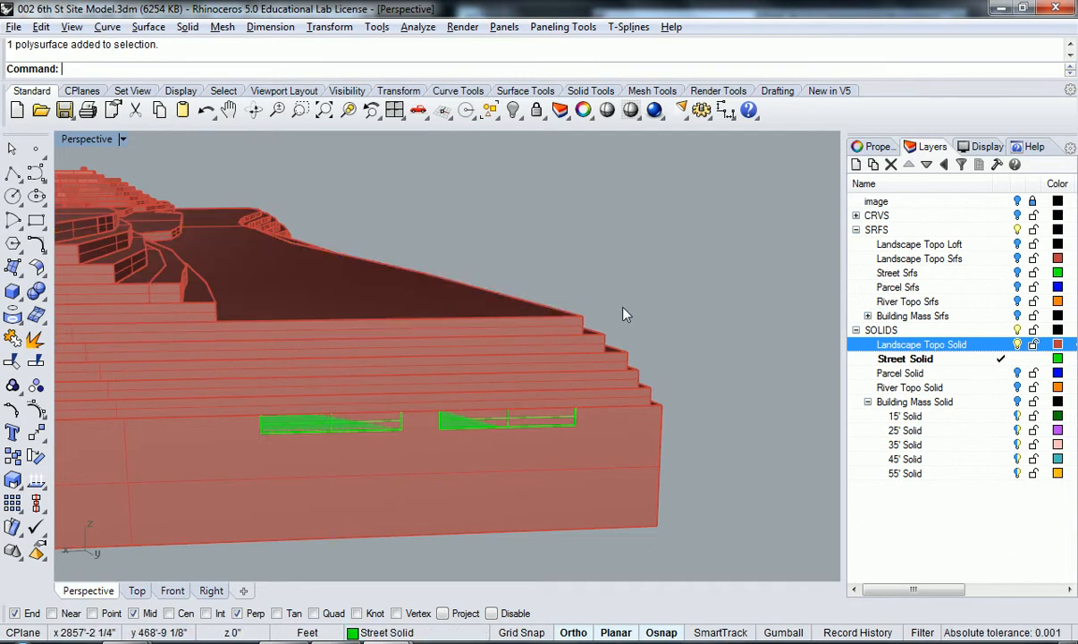
Move the freeway solids vertically up 25 feet, from their bottom corner to the base of the top terrace.
{"action": "key", "text": "ctrl+z"}
{"action": "left_click_drag", "start_coordinate": [490, 485], "coordinate": [168, 266]}
{"action": "left_click", "coordinate": [1016, 345]}
{"action": "scroll", "coordinate": [397, 457], "scroll_direction": "up", "scroll_amount": 6}
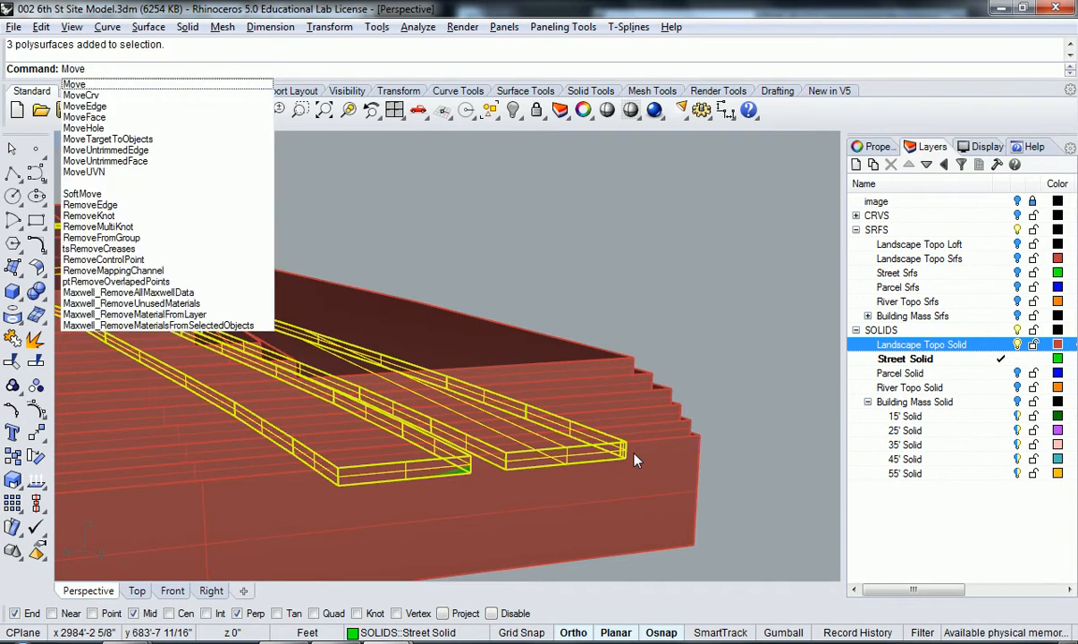
{"action": "key", "text": "Return"}
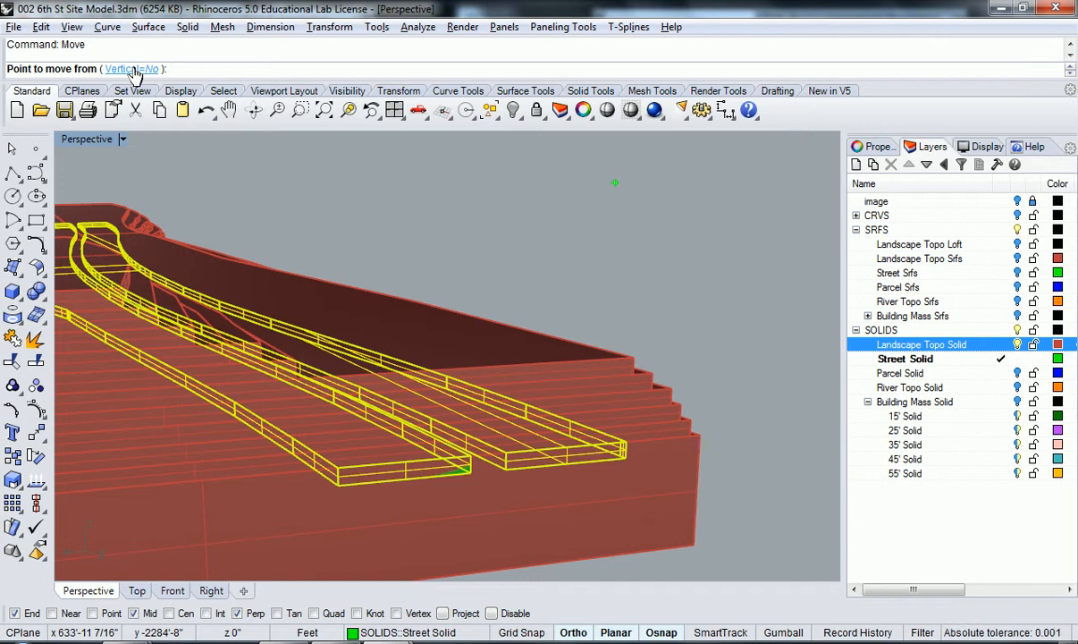
{"action": "type", "text": "v"}
{"action": "key", "text": "Return"}
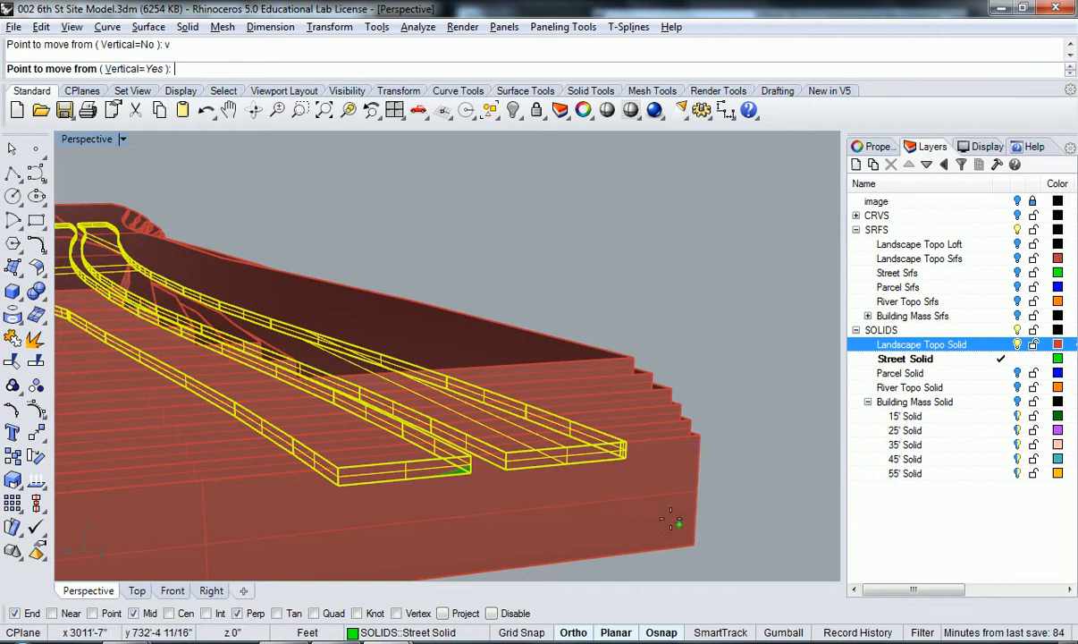
{"action": "scroll", "coordinate": [628, 452], "scroll_direction": "up", "scroll_amount": 3}
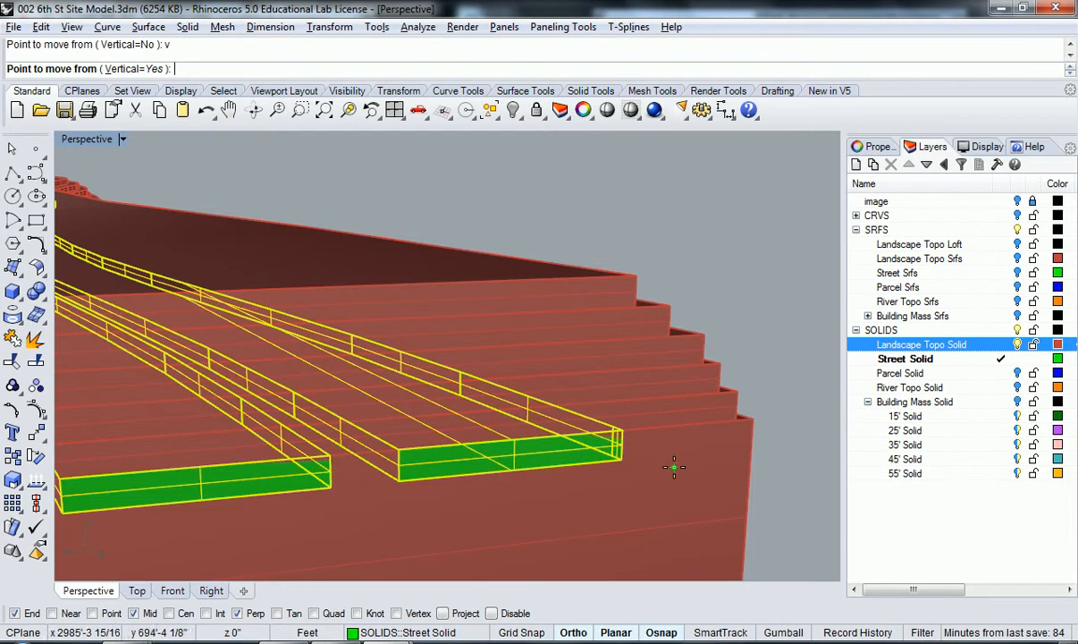
{"action": "left_click", "coordinate": [617, 460]}
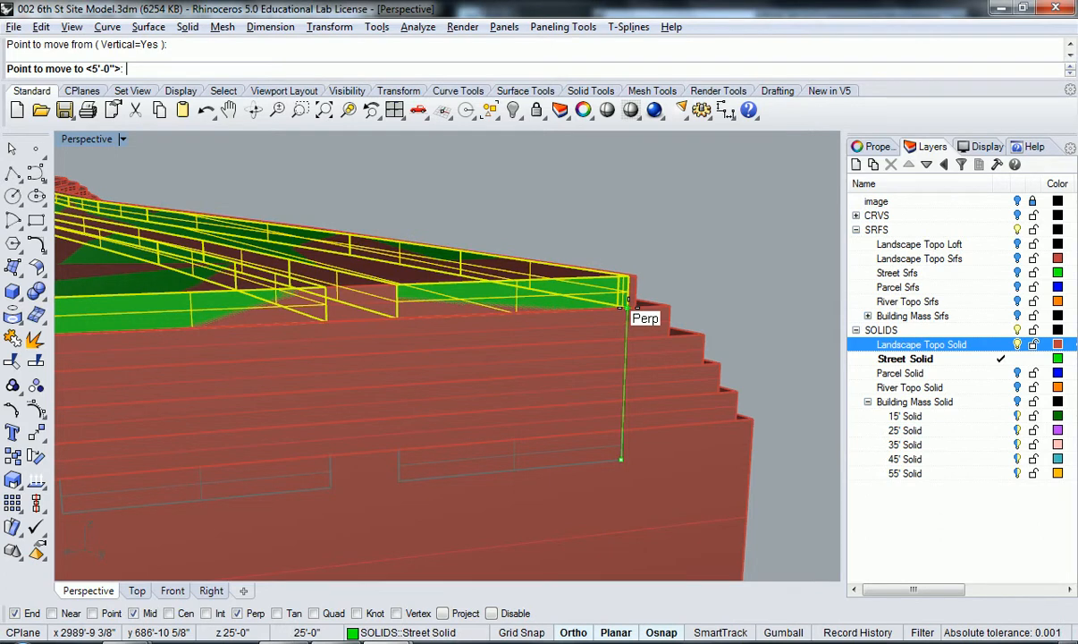
{"action": "left_click", "coordinate": [627, 306]}
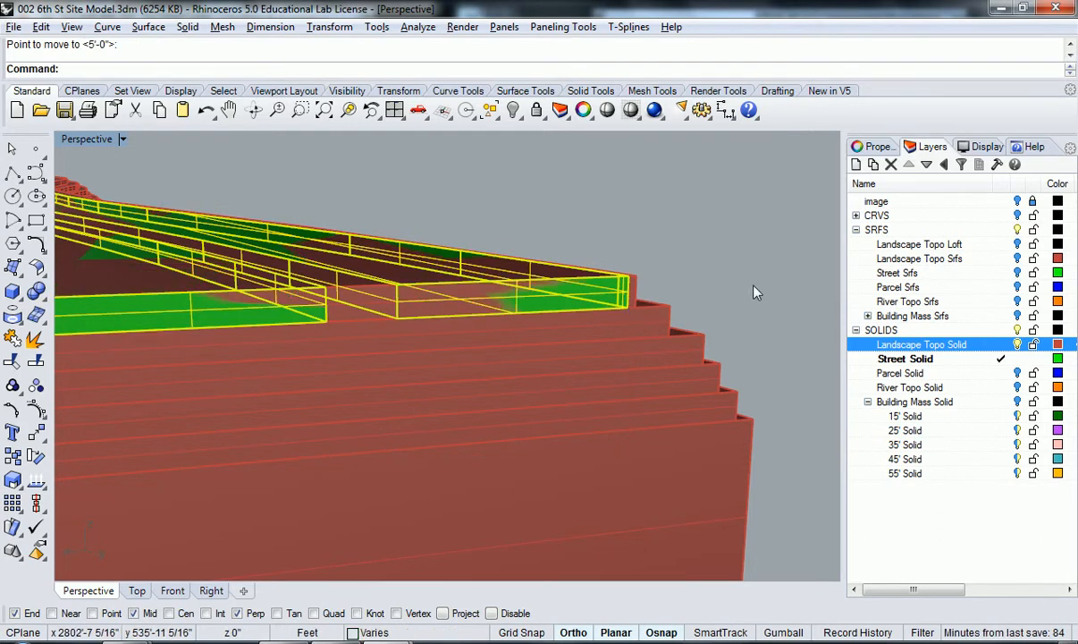
Select the wide street solid beside the freeway that lies partly buried in the stepped terrain.
{"action": "right_click_drag", "start_coordinate": [655, 288], "coordinate": [387, 351]}
{"action": "left_click", "coordinate": [387, 358]}
{"action": "left_click", "coordinate": [384, 380]}
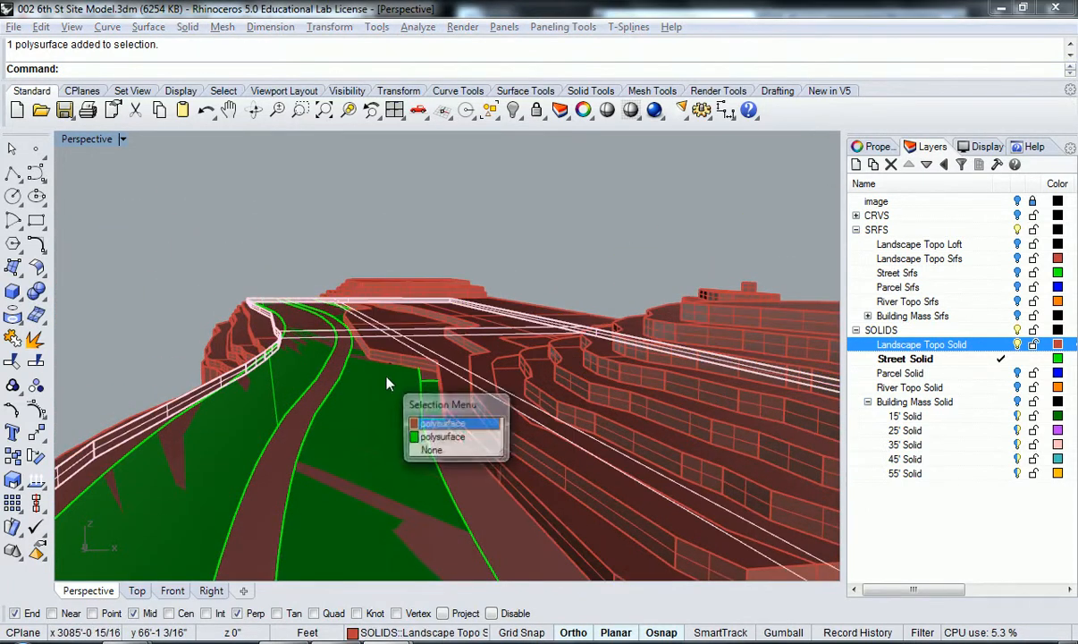
{"action": "left_click", "coordinate": [137, 329]}
{"action": "scroll", "coordinate": [224, 353], "scroll_direction": "down", "scroll_amount": 5}
{"action": "right_click_drag", "start_coordinate": [322, 383], "coordinate": [463, 408], "text": "shift"}
{"action": "scroll", "coordinate": [461, 409], "scroll_direction": "up", "scroll_amount": 4}
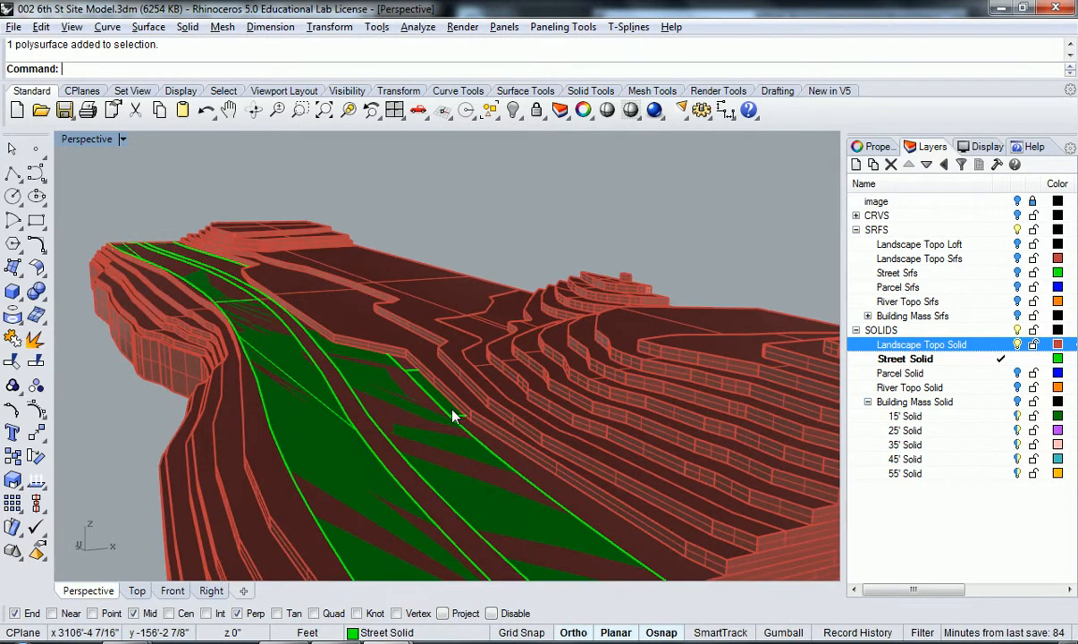
{"action": "left_click", "coordinate": [452, 415]}
{"action": "left_click", "coordinate": [462, 419]}
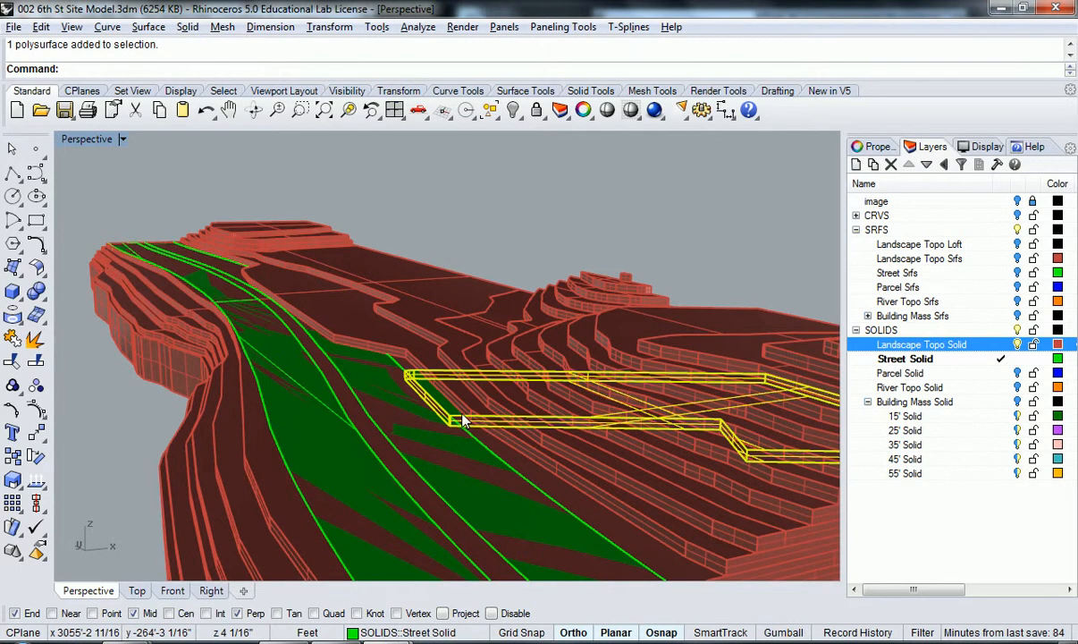
Hide and show the Landscape Topo Solid layer to check the selected street solid's position against the freeway and terrain.
{"action": "scroll", "coordinate": [456, 420], "scroll_direction": "down", "scroll_amount": 5}
{"action": "right_click_drag", "start_coordinate": [549, 417], "coordinate": [592, 463]}
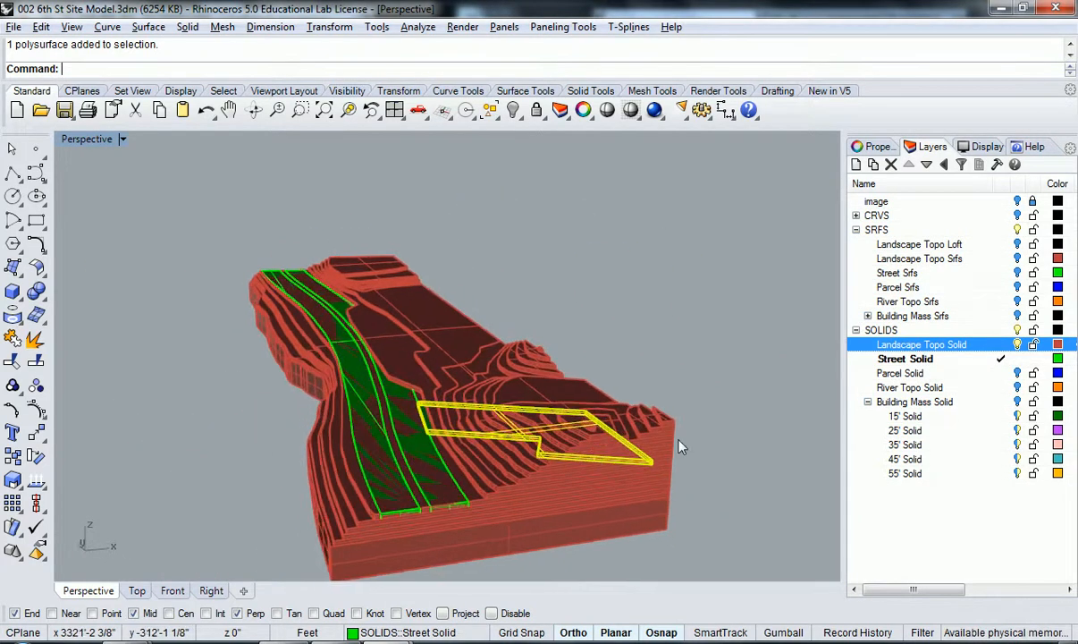
{"action": "left_click", "coordinate": [1018, 345]}
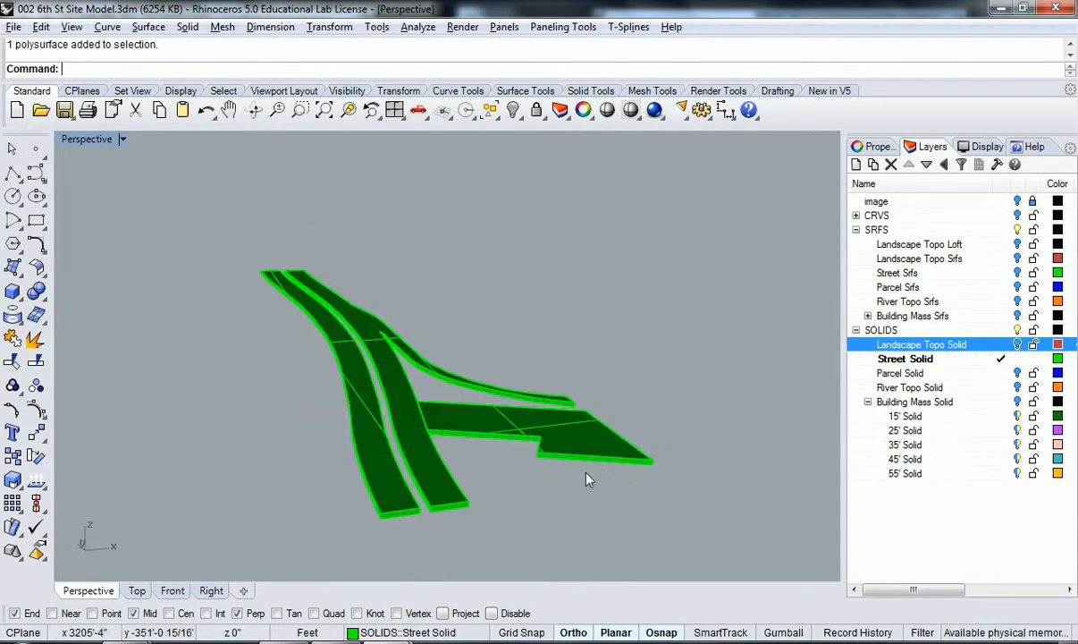
{"action": "left_click", "coordinate": [1017, 346]}
{"action": "right_click_drag", "start_coordinate": [663, 465], "coordinate": [430, 433]}
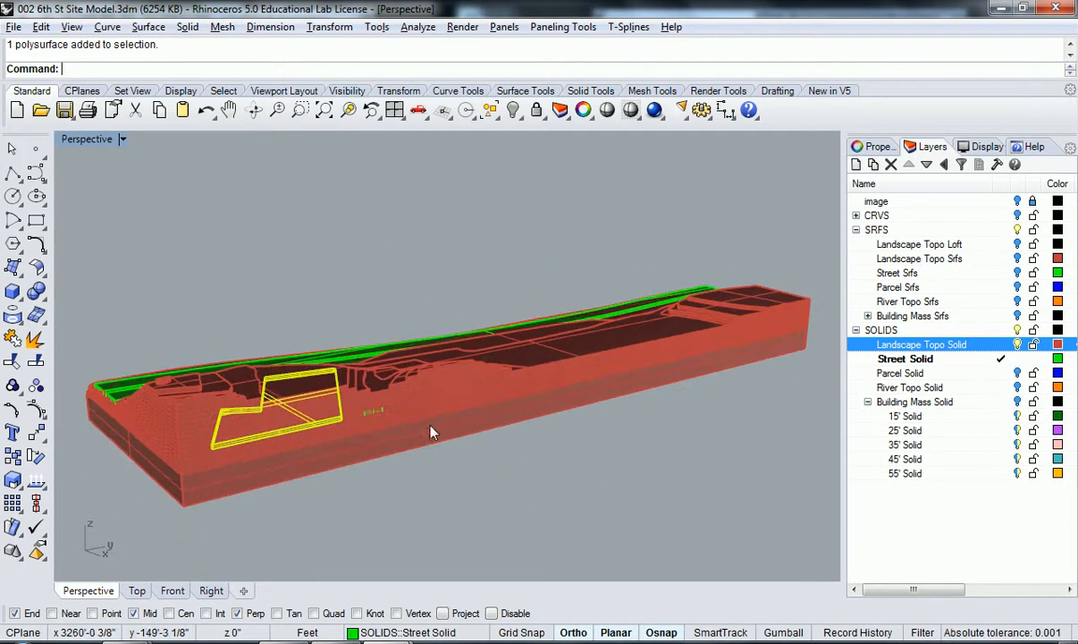
Move the selected street solid vertically up 35 feet, from its bottom corner to the base of the adjoining upper terrace.
{"action": "type", "text": "m"}
{"action": "key", "text": "Return"}
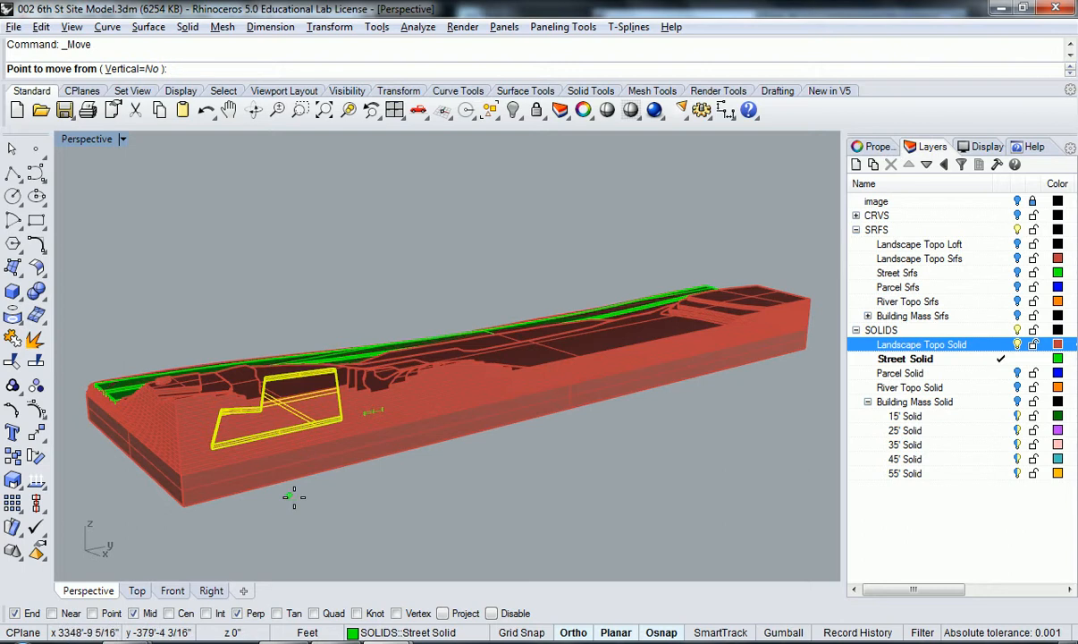
{"action": "right_click_drag", "start_coordinate": [310, 501], "coordinate": [342, 504]}
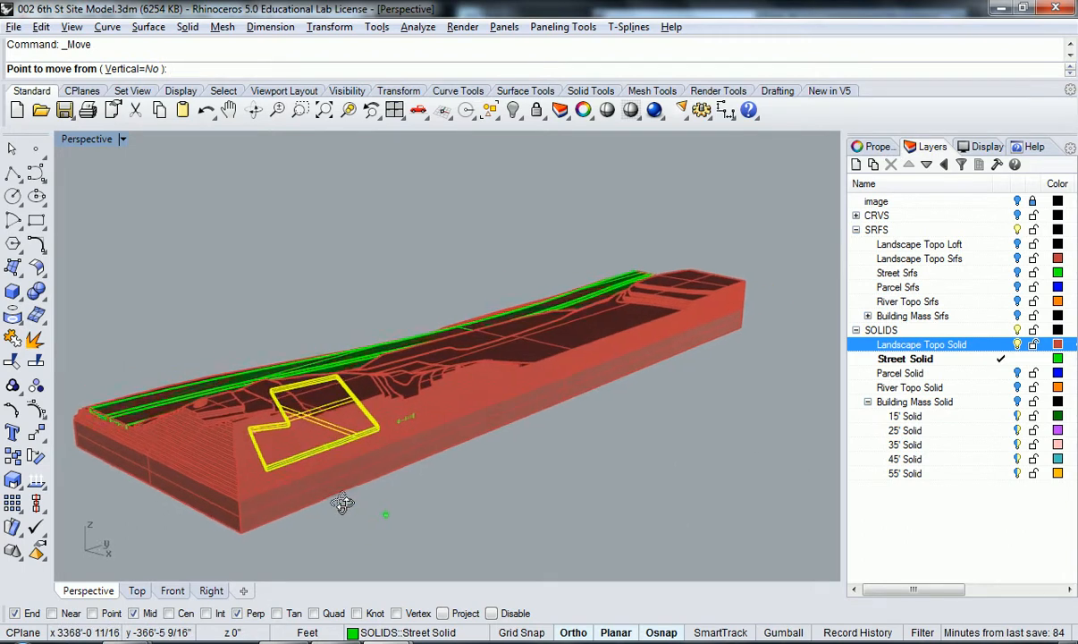
{"action": "type", "text": "v"}
{"action": "key", "text": "Return"}
{"action": "scroll", "coordinate": [241, 442], "scroll_direction": "up", "scroll_amount": 3}
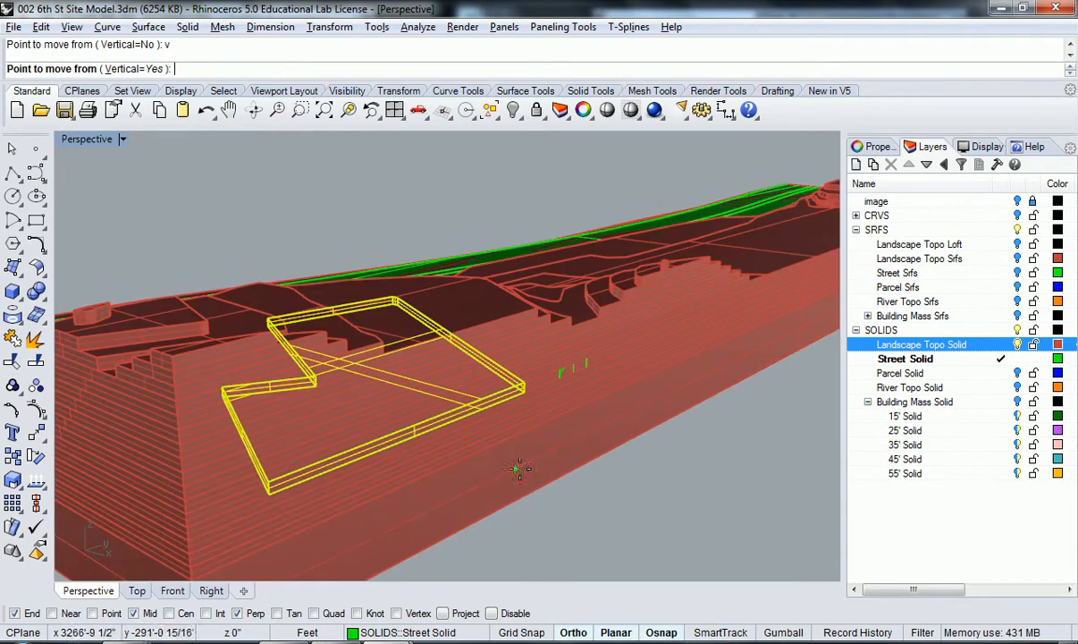
{"action": "scroll", "coordinate": [536, 442], "scroll_direction": "up", "scroll_amount": 5}
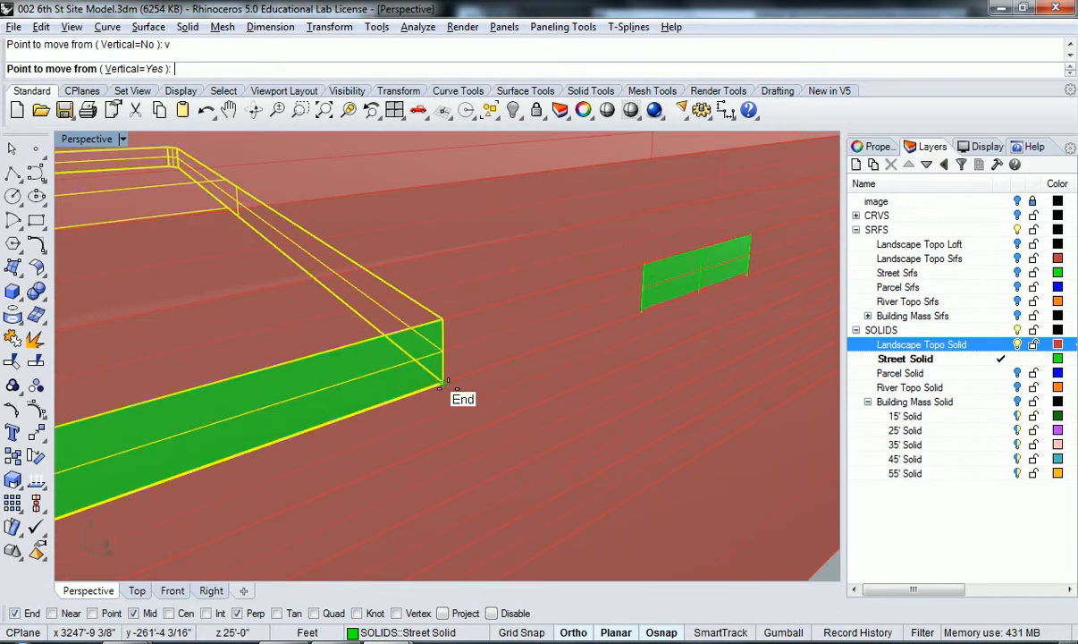
{"action": "left_click", "coordinate": [444, 383]}
{"action": "scroll", "coordinate": [444, 383], "scroll_direction": "down", "scroll_amount": 5}
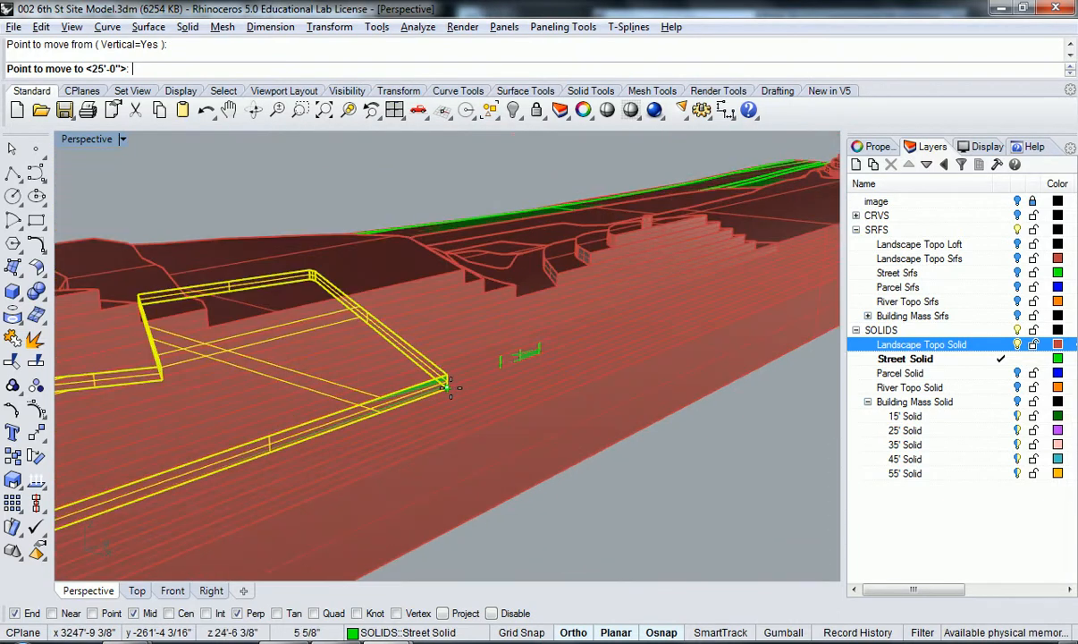
{"action": "right_click_drag", "start_coordinate": [442, 295], "coordinate": [526, 316], "text": "shift"}
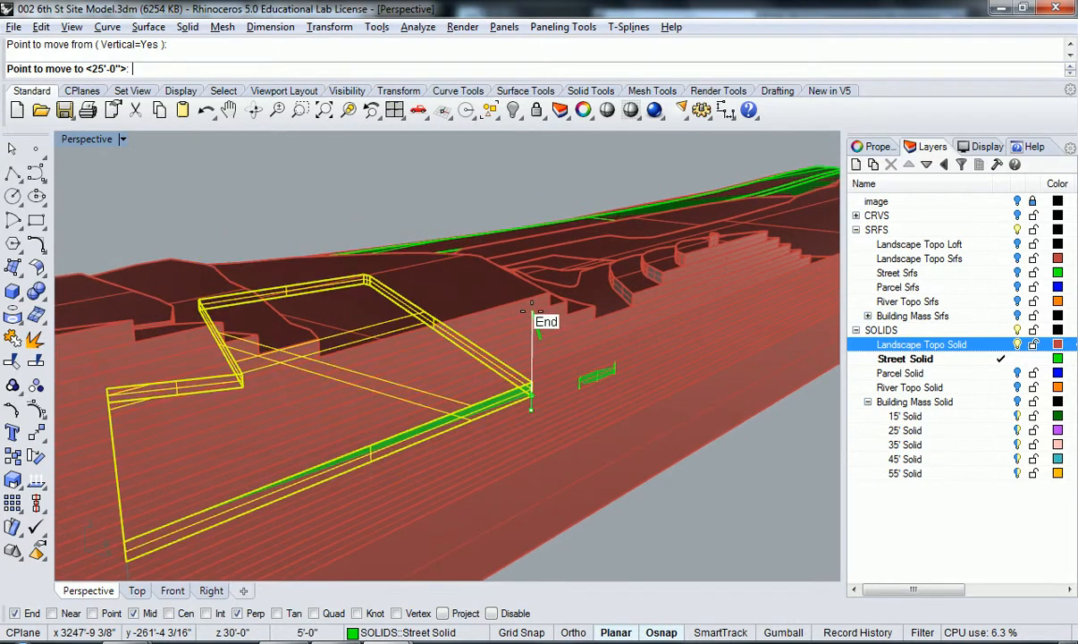
{"action": "scroll", "coordinate": [531, 306], "scroll_direction": "up", "scroll_amount": 5}
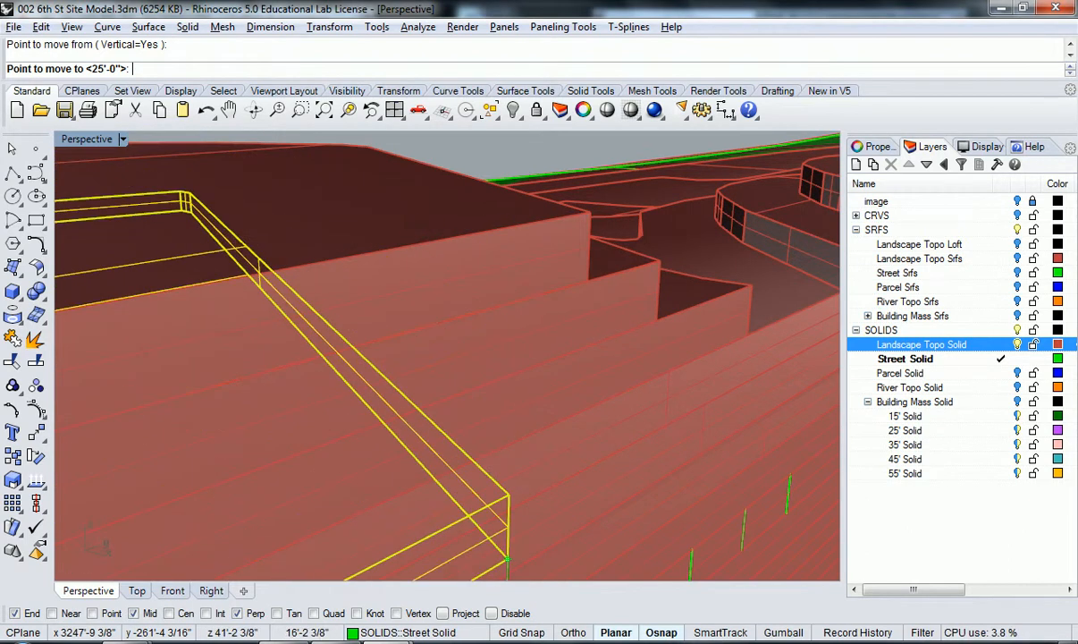
{"action": "left_click", "coordinate": [238, 613]}
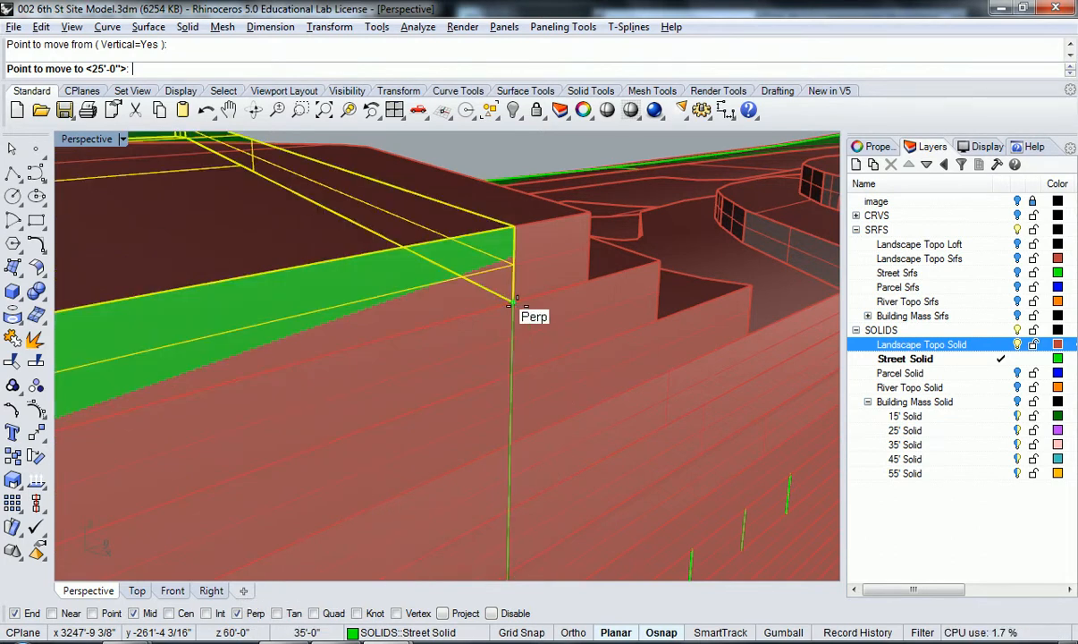
{"action": "left_click", "coordinate": [518, 305]}
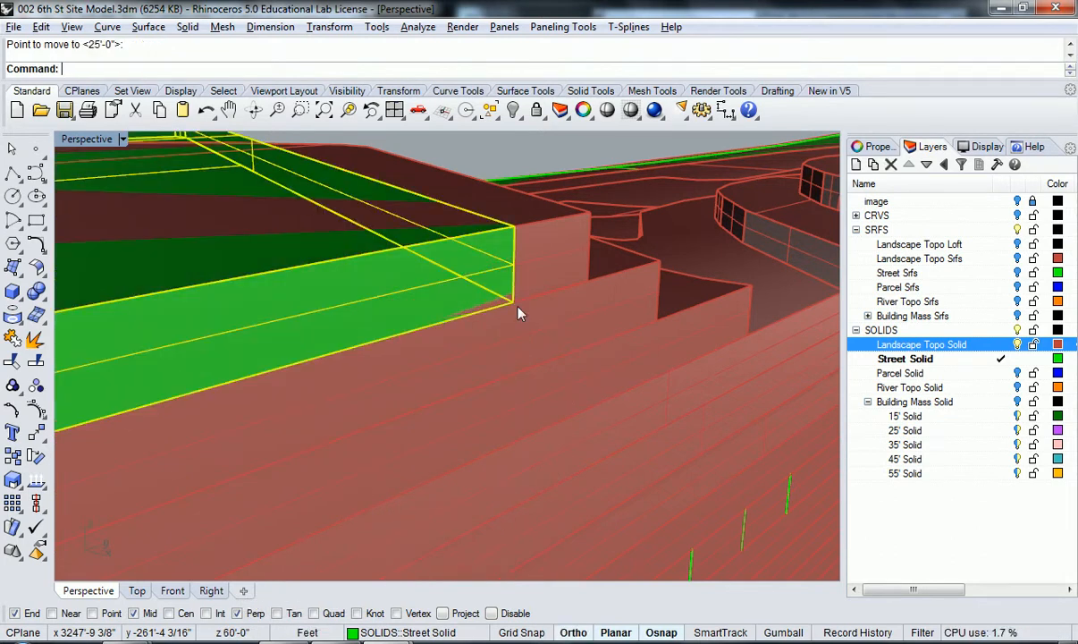
Measure the distance in the Front view from the raised street solid's lower corner down to the top of the freeway solids.
{"action": "scroll", "coordinate": [521, 315], "scroll_direction": "down", "scroll_amount": 12}
{"action": "right_click_drag", "start_coordinate": [376, 351], "coordinate": [716, 389]}
{"action": "right_click_drag", "start_coordinate": [432, 400], "coordinate": [515, 294]}
{"action": "scroll", "coordinate": [436, 323], "scroll_direction": "up", "scroll_amount": 6}
{"action": "right_click_drag", "start_coordinate": [435, 323], "coordinate": [566, 235]}
{"action": "double_click", "coordinate": [87, 140]}
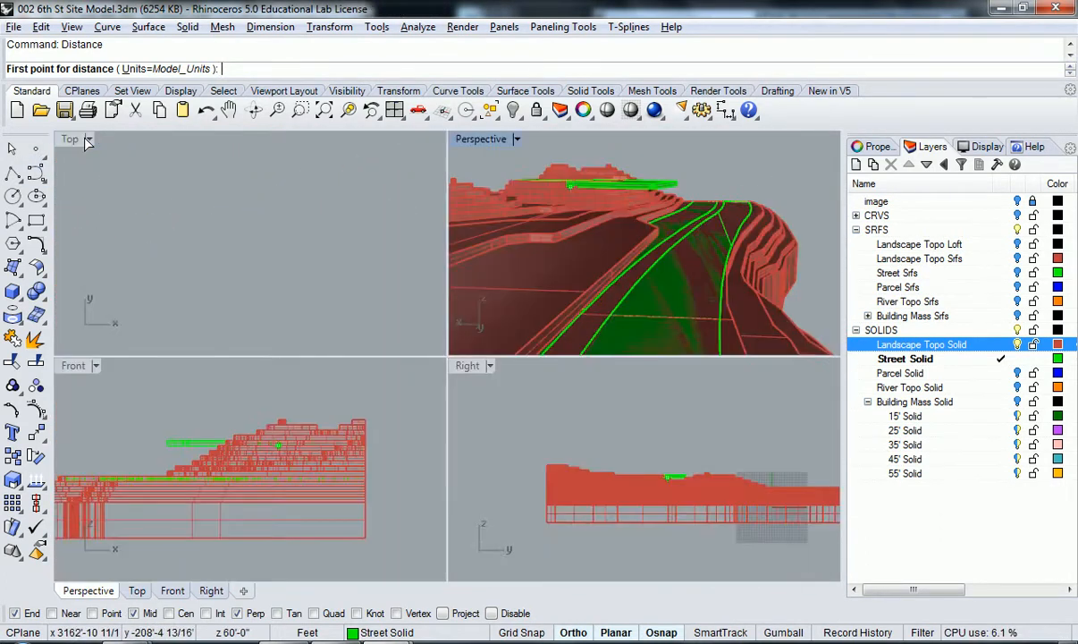
{"action": "scroll", "coordinate": [202, 436], "scroll_direction": "up", "scroll_amount": 5}
{"action": "left_click", "coordinate": [163, 416]}
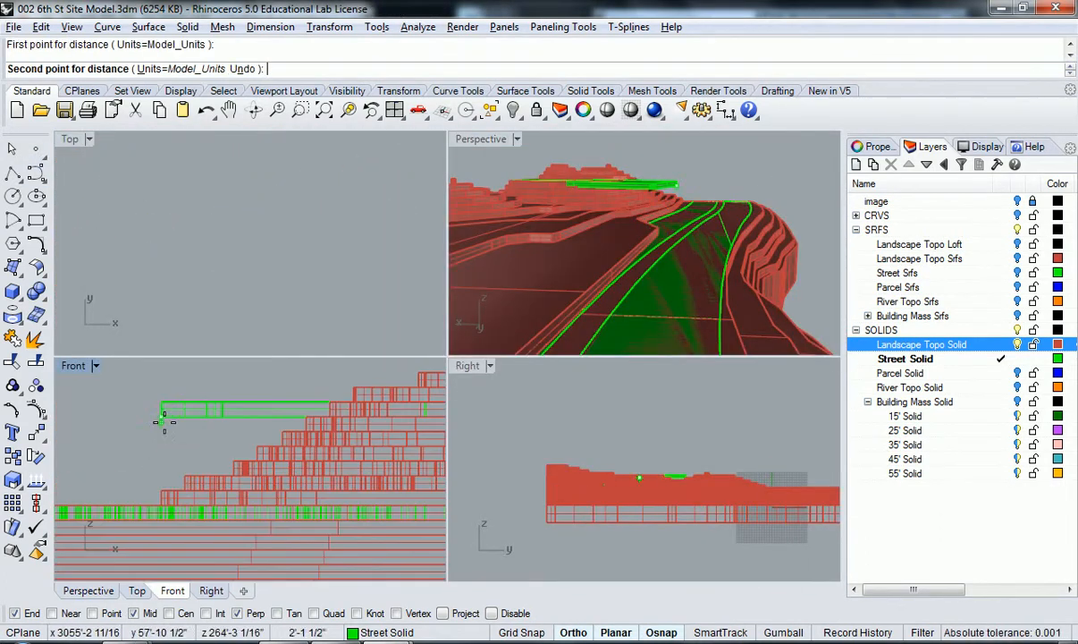
{"action": "scroll", "coordinate": [159, 509], "scroll_direction": "up", "scroll_amount": 2}
{"action": "left_click", "coordinate": [165, 492]}
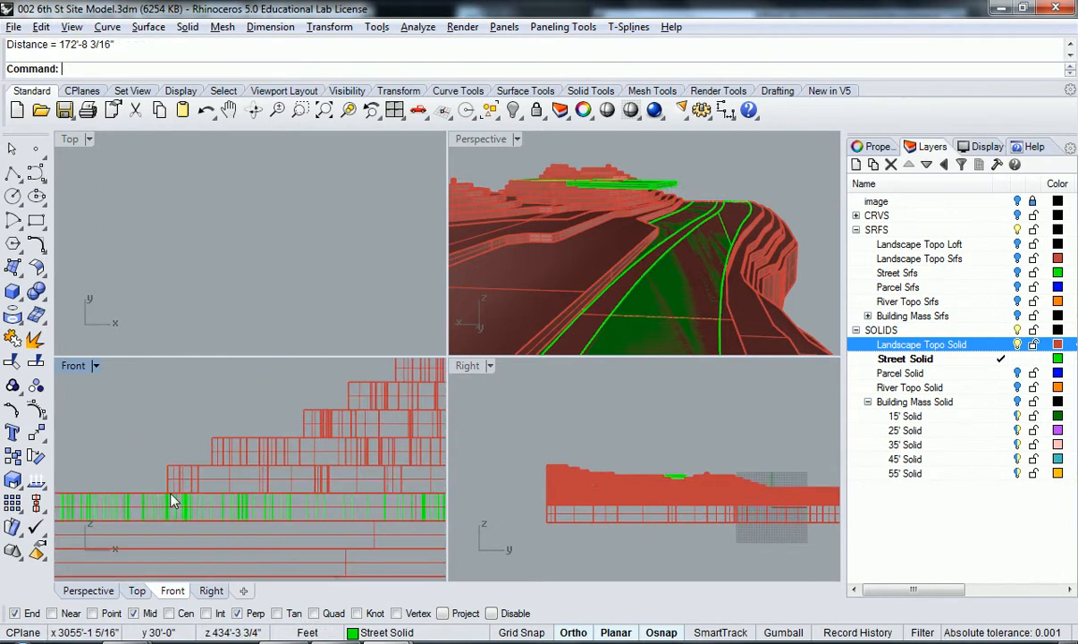
Examine each freeway solid in the Perspective view and how its top surface meets the surrounding terrace.
{"action": "scroll", "coordinate": [208, 471], "scroll_direction": "down", "scroll_amount": 4}
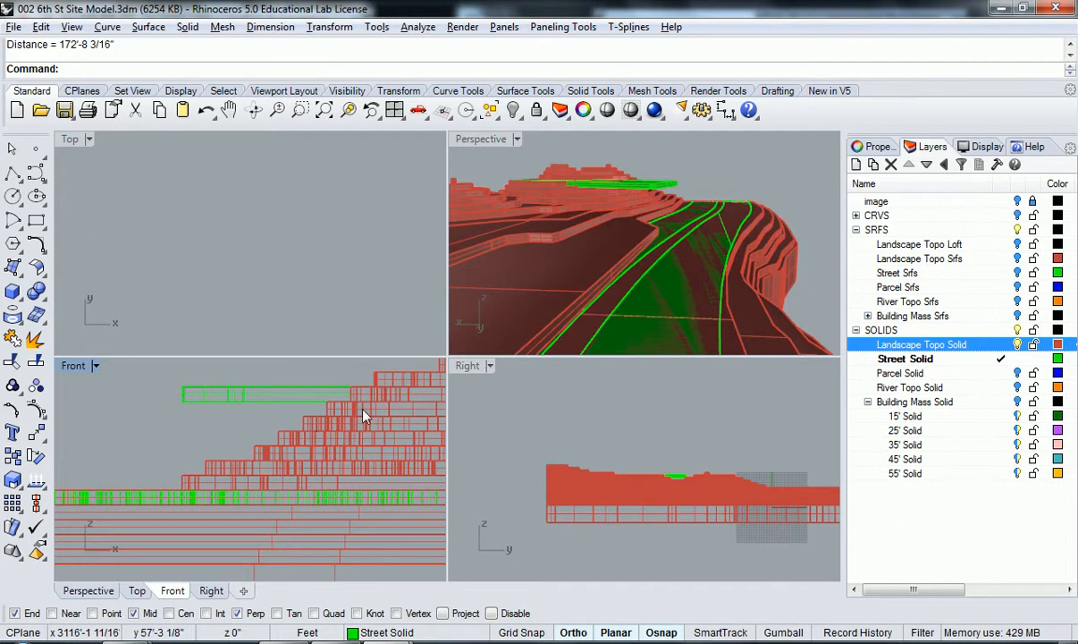
{"action": "left_click", "coordinate": [300, 396]}
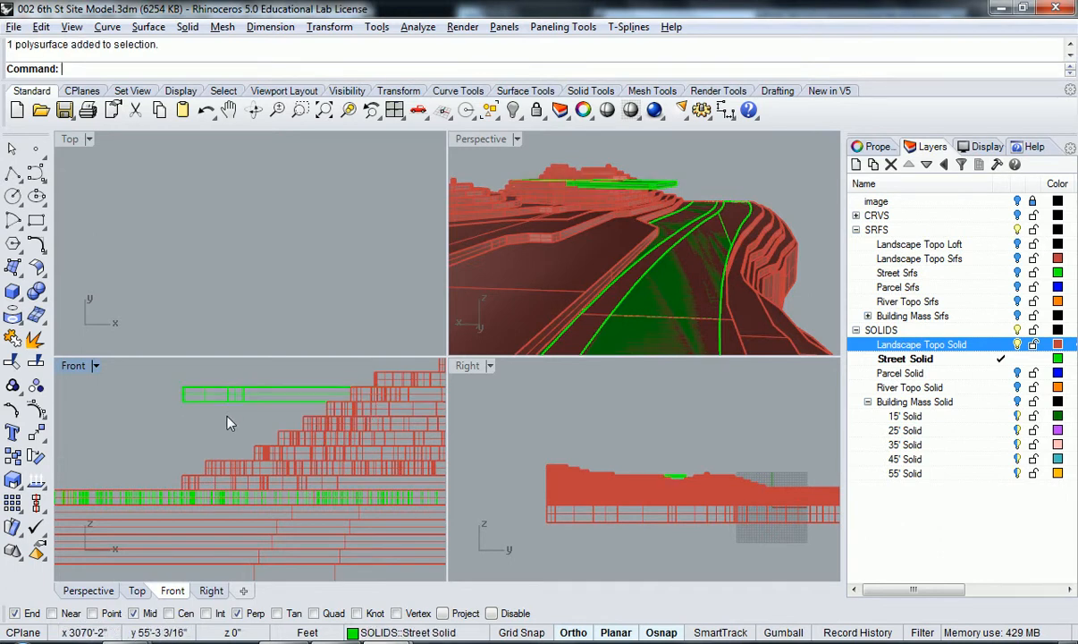
{"action": "double_click", "coordinate": [483, 139]}
{"action": "right_click_drag", "start_coordinate": [493, 142], "coordinate": [255, 371]}
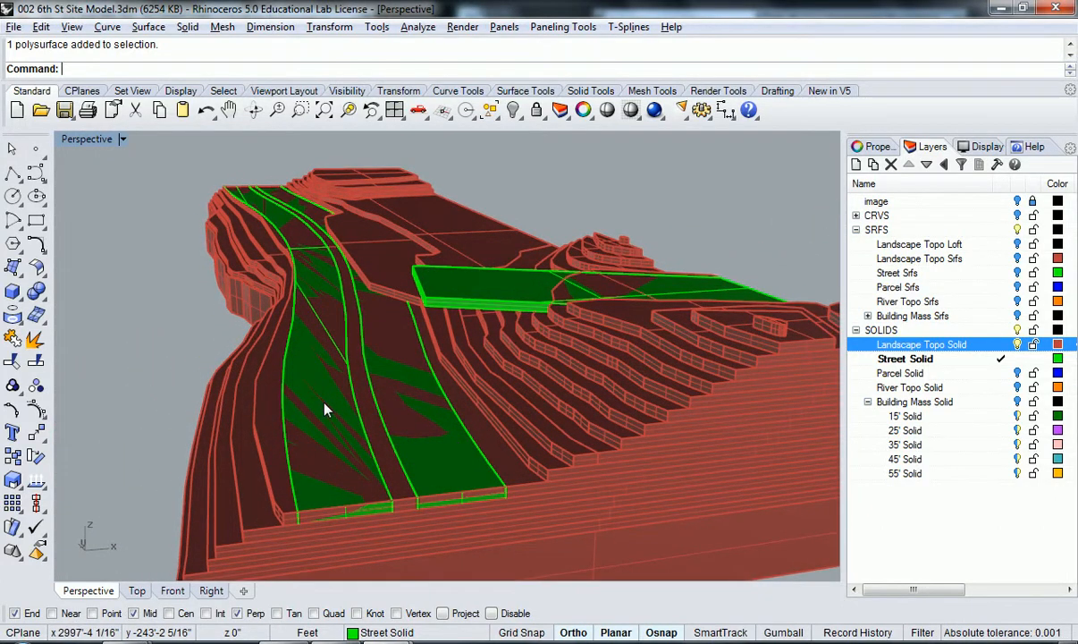
{"action": "left_click", "coordinate": [380, 416]}
{"action": "left_click", "coordinate": [445, 466]}
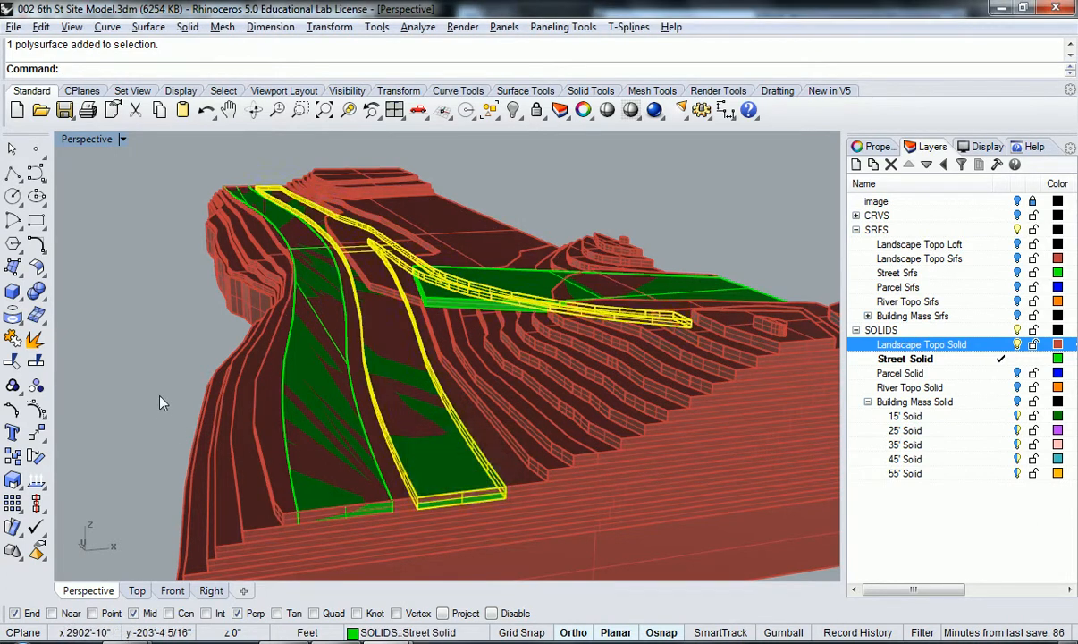
{"action": "left_click", "coordinate": [161, 410]}
{"action": "left_click", "coordinate": [282, 420]}
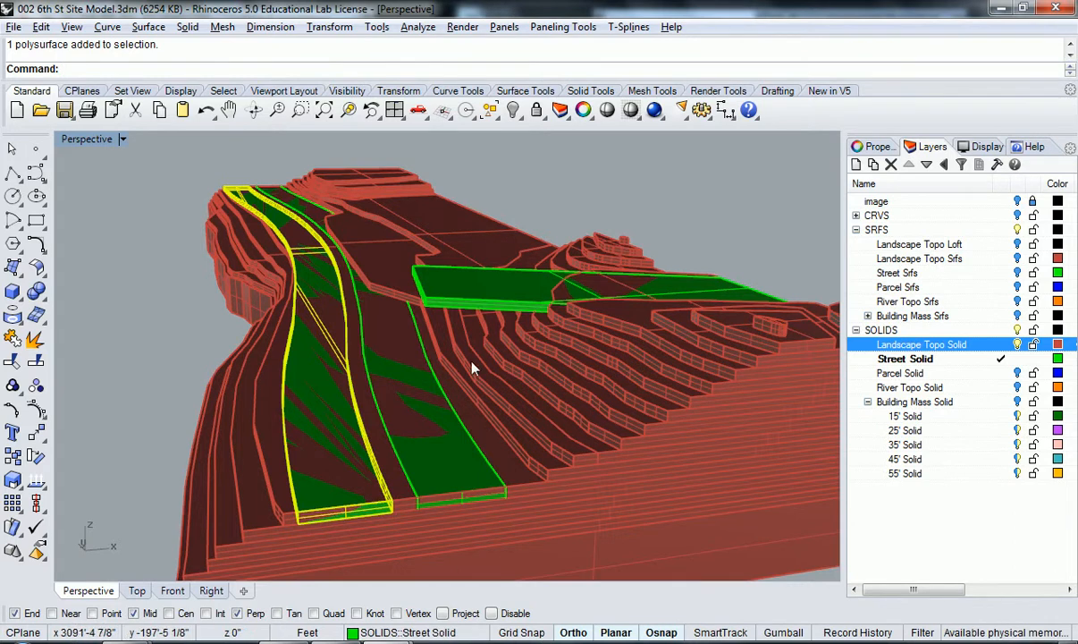
{"action": "left_click", "coordinate": [221, 320]}
{"action": "right_click_drag", "start_coordinate": [221, 320], "coordinate": [379, 313]}
{"action": "scroll", "coordinate": [385, 320], "scroll_direction": "up", "scroll_amount": 2}
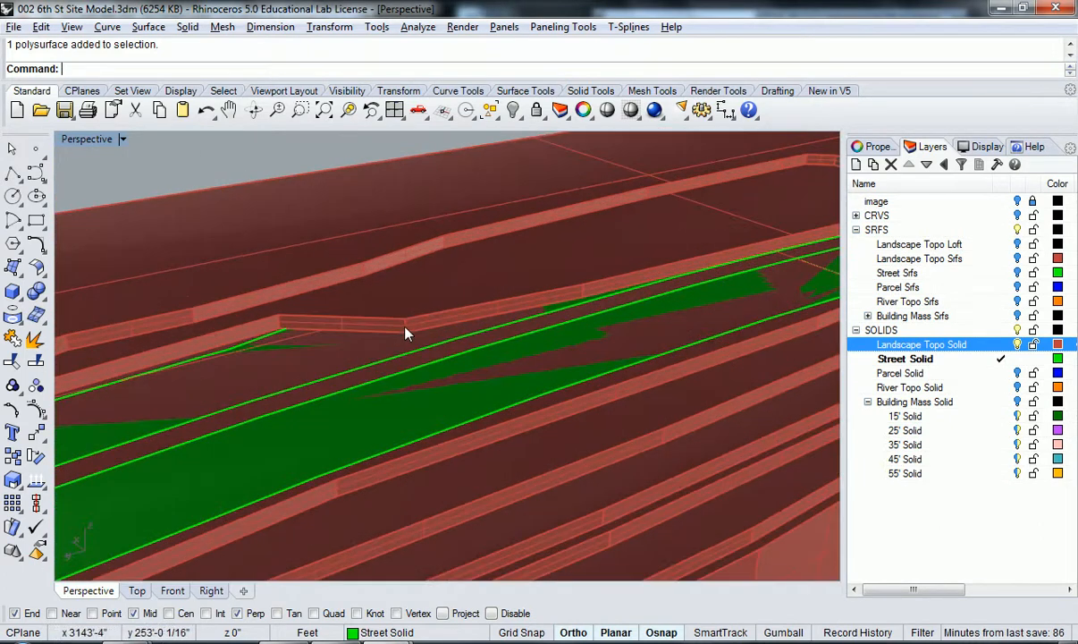
{"action": "scroll", "coordinate": [393, 356], "scroll_direction": "down", "scroll_amount": 5}
{"action": "right_click_drag", "start_coordinate": [385, 361], "coordinate": [517, 341]}
{"action": "scroll", "coordinate": [478, 413], "scroll_direction": "up", "scroll_amount": 3}
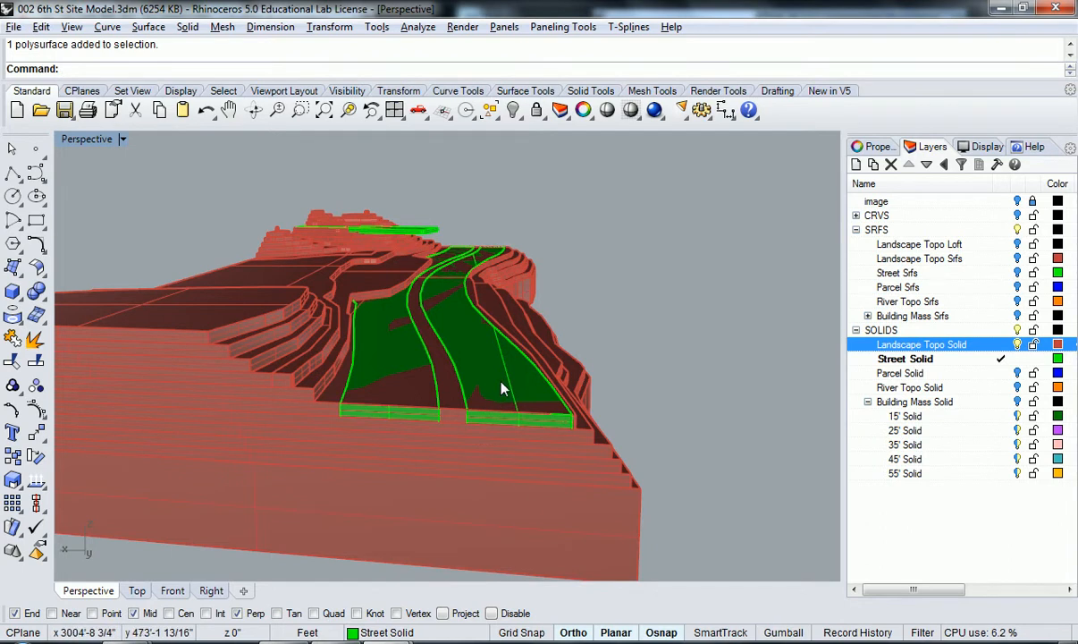
Select both long freeway solids and move them vertically up 5 feet.
{"action": "left_click", "coordinate": [502, 387]}
{"action": "left_click", "coordinate": [562, 427]}
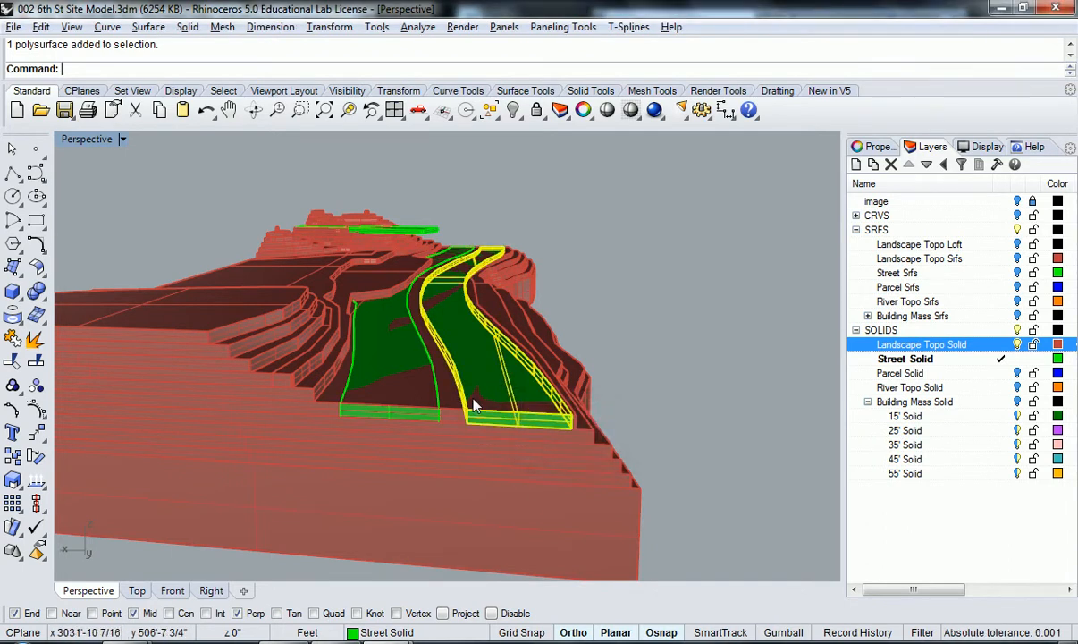
{"action": "left_click", "coordinate": [409, 394]}
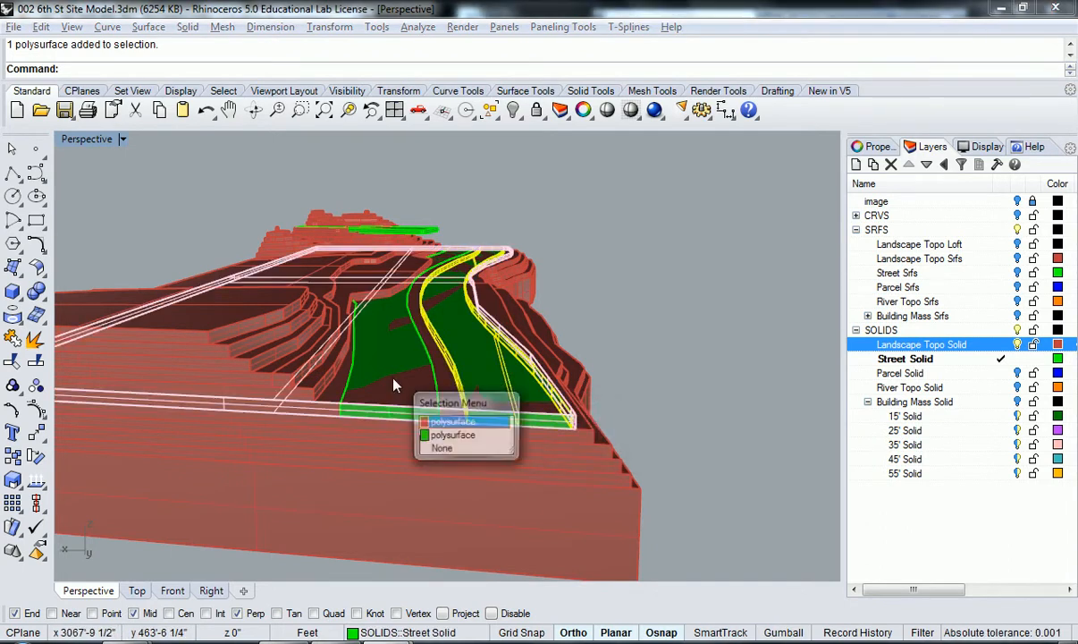
{"action": "left_click", "coordinate": [445, 429]}
{"action": "right_click_drag", "start_coordinate": [445, 429], "coordinate": [463, 428]}
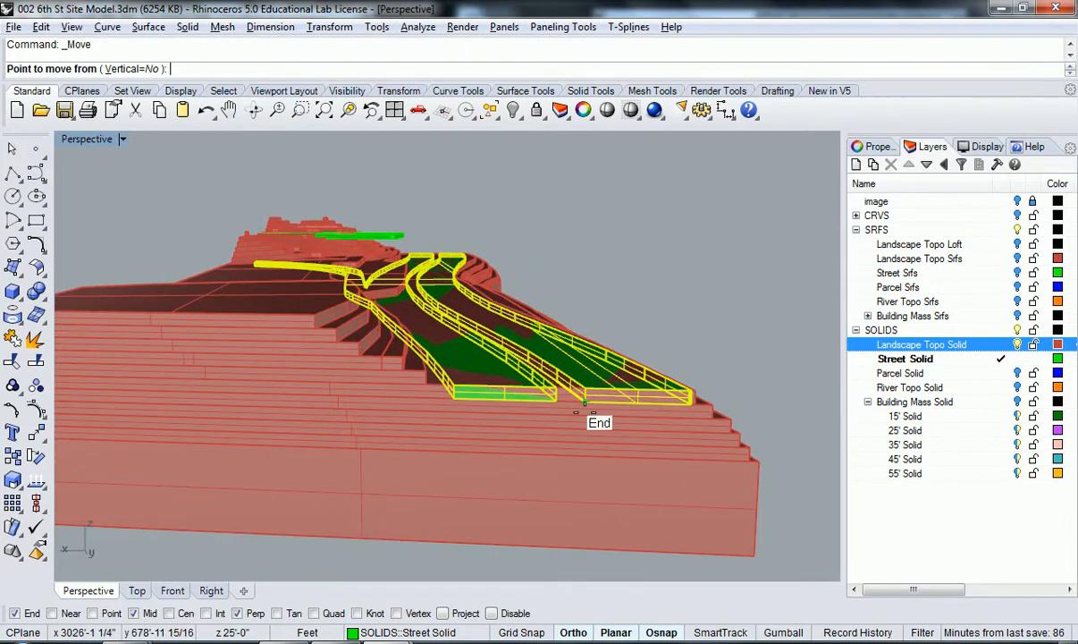
{"action": "key", "text": "Return"}
{"action": "left_click", "coordinate": [732, 393]}
{"action": "type", "text": "5"}
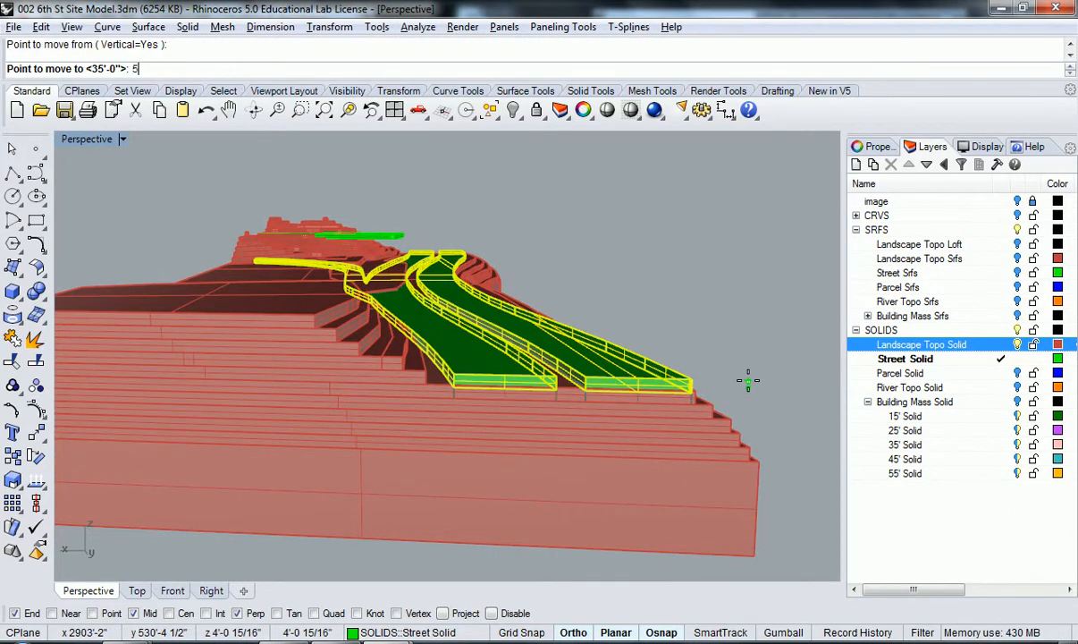
{"action": "type", "text": "'"}
{"action": "key", "text": "Return"}
Examine the raised freeway solids against the terraces along the whole length of the site.
{"action": "right_click_drag", "start_coordinate": [499, 308], "coordinate": [619, 352]}
{"action": "scroll", "coordinate": [363, 324], "scroll_direction": "up", "scroll_amount": 3}
{"action": "right_click_drag", "start_coordinate": [487, 323], "coordinate": [331, 355]}
{"action": "scroll", "coordinate": [571, 305], "scroll_direction": "down", "scroll_amount": 2}
{"action": "right_click_drag", "start_coordinate": [573, 309], "coordinate": [519, 432]}
{"action": "scroll", "coordinate": [515, 422], "scroll_direction": "down", "scroll_amount": 10}
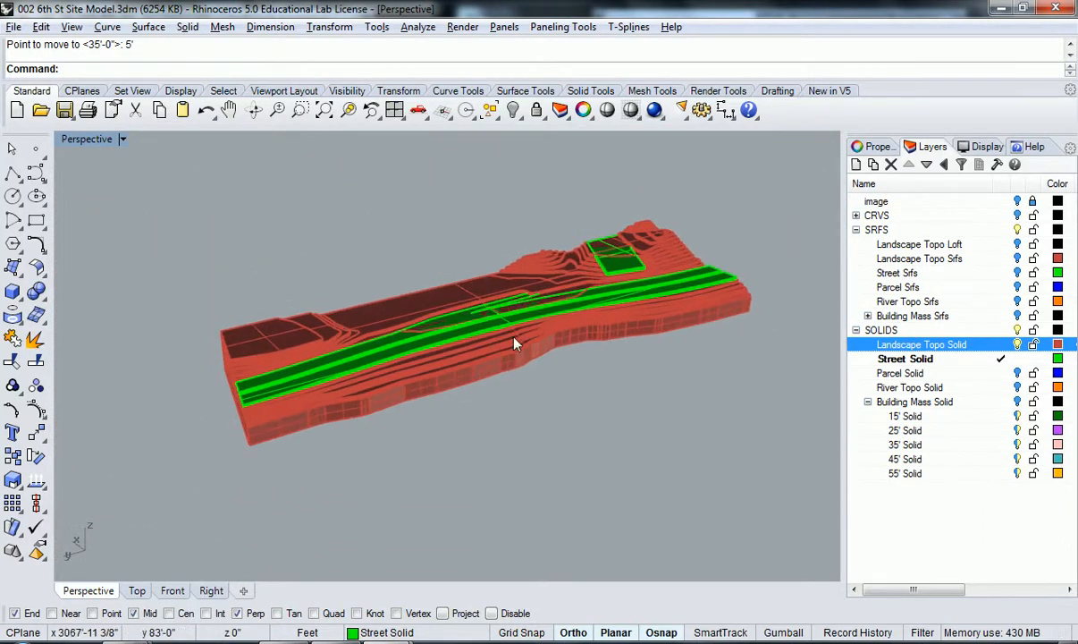
{"action": "scroll", "coordinate": [506, 330], "scroll_direction": "up", "scroll_amount": 4}
{"action": "right_click_drag", "start_coordinate": [508, 330], "coordinate": [479, 379]}
{"action": "scroll", "coordinate": [560, 388], "scroll_direction": "down", "scroll_amount": 2}
{"action": "right_click_drag", "start_coordinate": [563, 388], "coordinate": [442, 386], "text": "shift"}
{"action": "right_click_drag", "start_coordinate": [585, 391], "coordinate": [341, 386]}
{"action": "scroll", "coordinate": [342, 385], "scroll_direction": "up", "scroll_amount": 4}
Move the wide street solid beside the freeway vertically up from its bottom corner, clear of the terrace surface.
{"action": "left_click", "coordinate": [357, 360]}
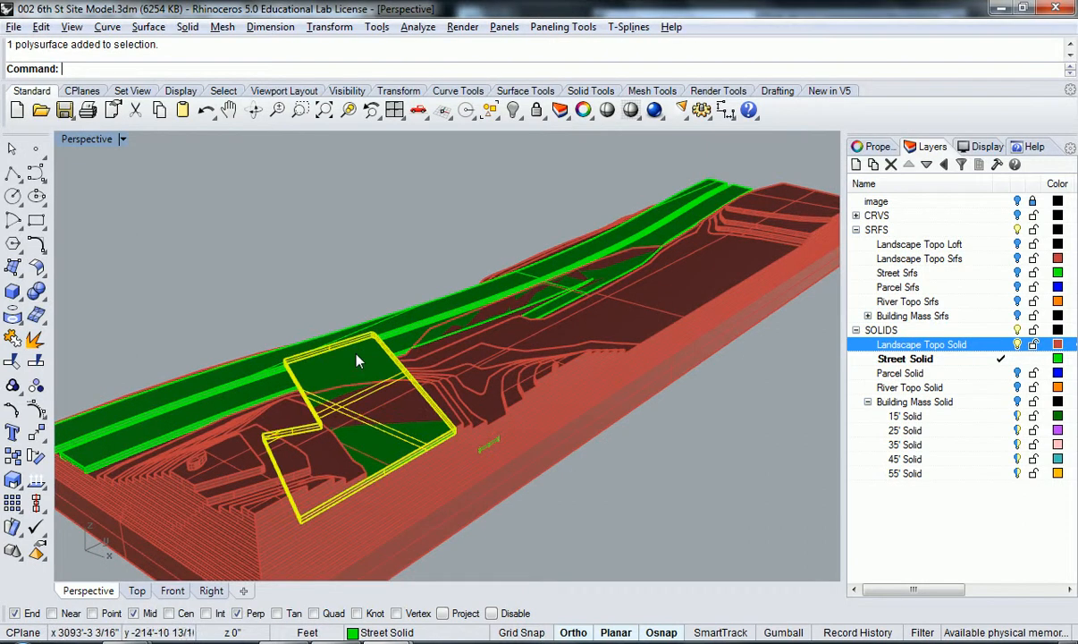
{"action": "right_click_drag", "start_coordinate": [429, 472], "coordinate": [423, 437]}
{"action": "scroll", "coordinate": [384, 394], "scroll_direction": "up", "scroll_amount": 5}
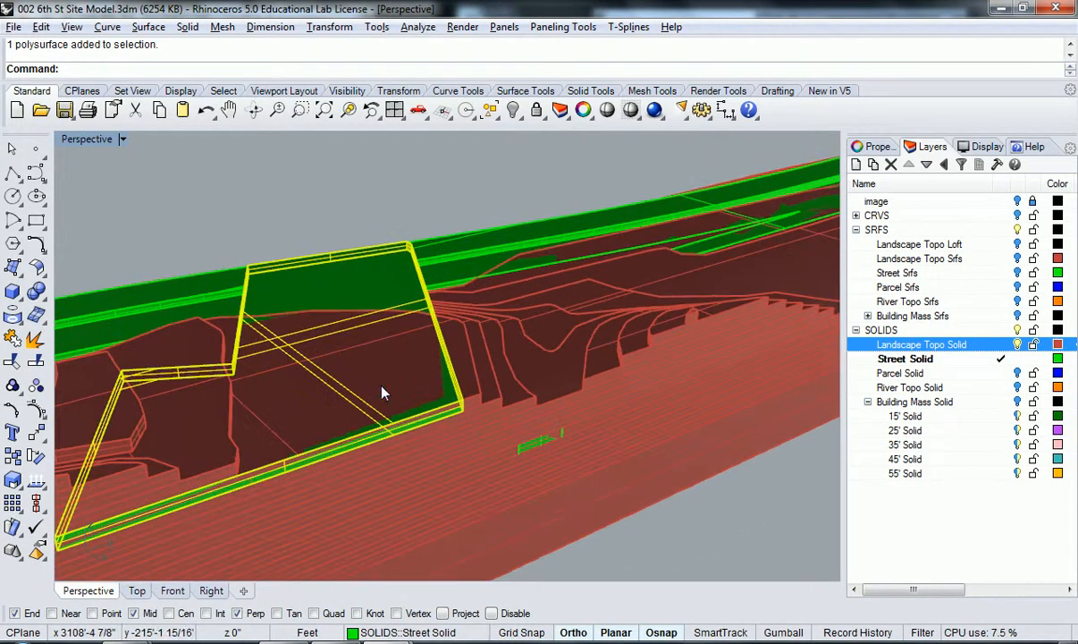
{"action": "type", "text": "m"}
{"action": "key", "text": "Return"}
{"action": "scroll", "coordinate": [462, 440], "scroll_direction": "up", "scroll_amount": 5}
{"action": "left_click", "coordinate": [466, 369]}
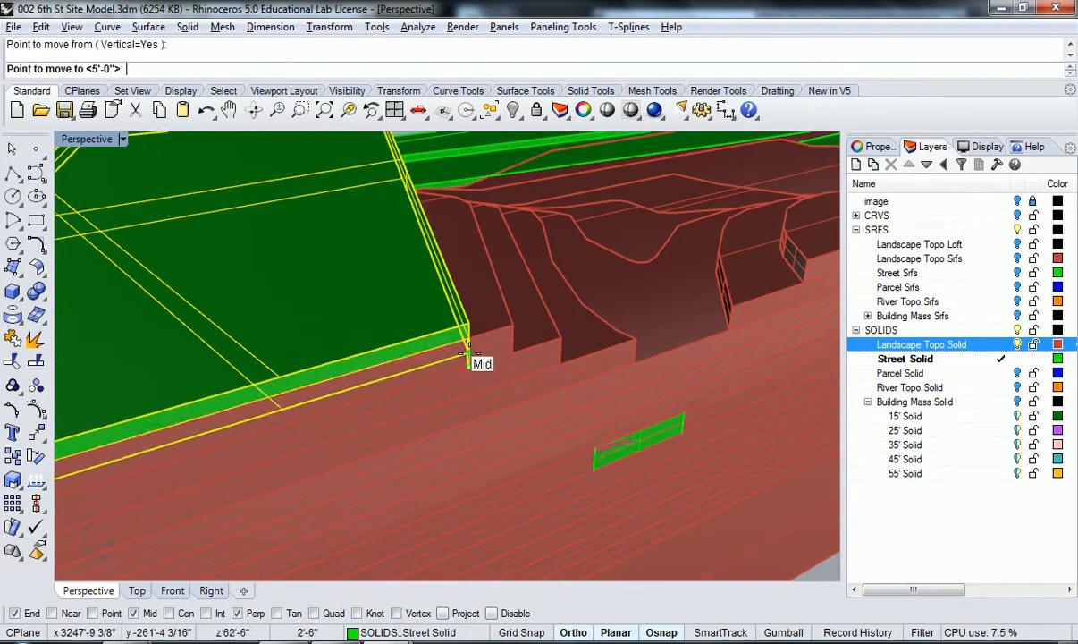
{"action": "scroll", "coordinate": [456, 353], "scroll_direction": "down", "scroll_amount": 5}
{"action": "right_click_drag", "start_coordinate": [433, 358], "coordinate": [450, 396]}
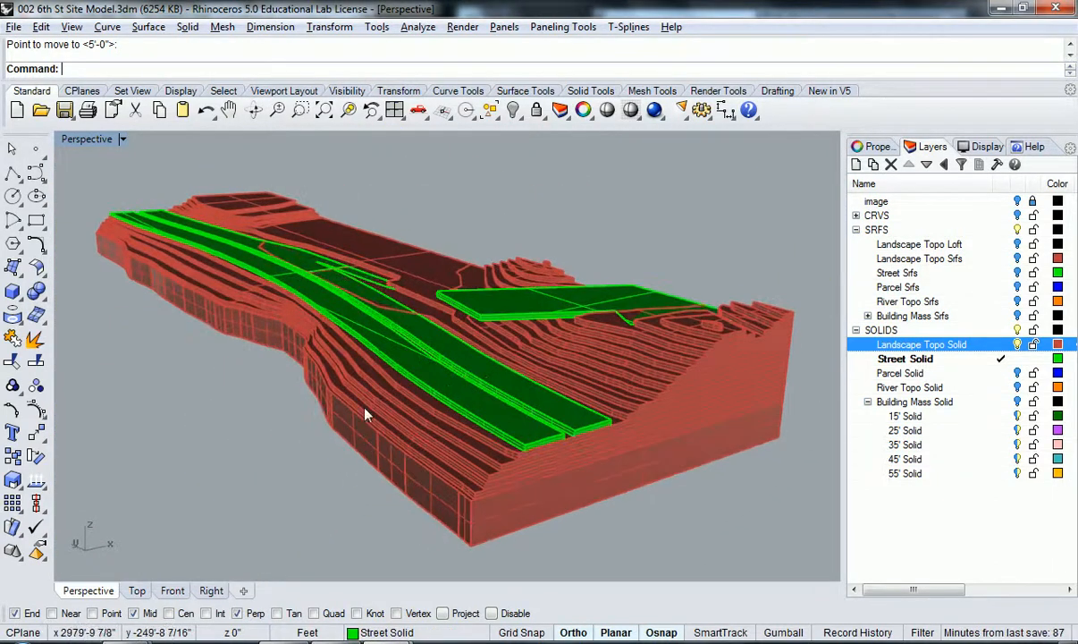